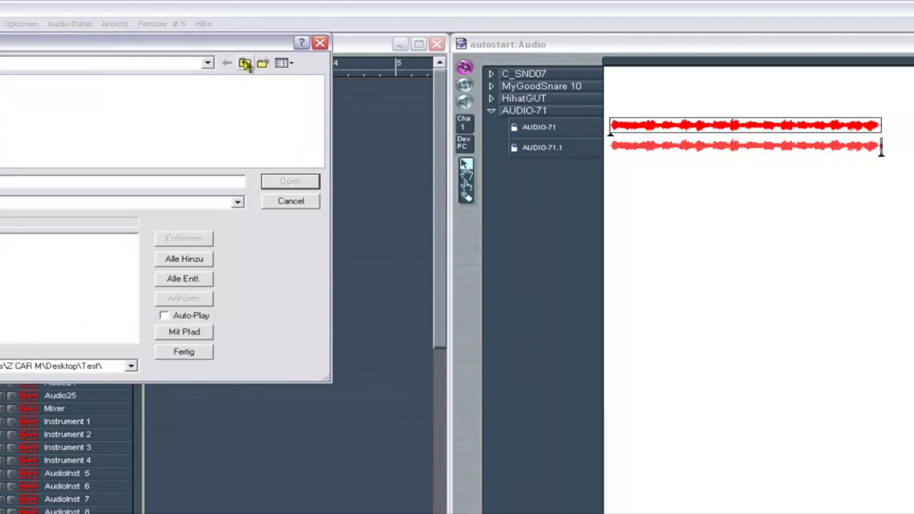
- Browse to drive H: in the audio import dialog and open its WaveFiles sample folder
click(245, 63)
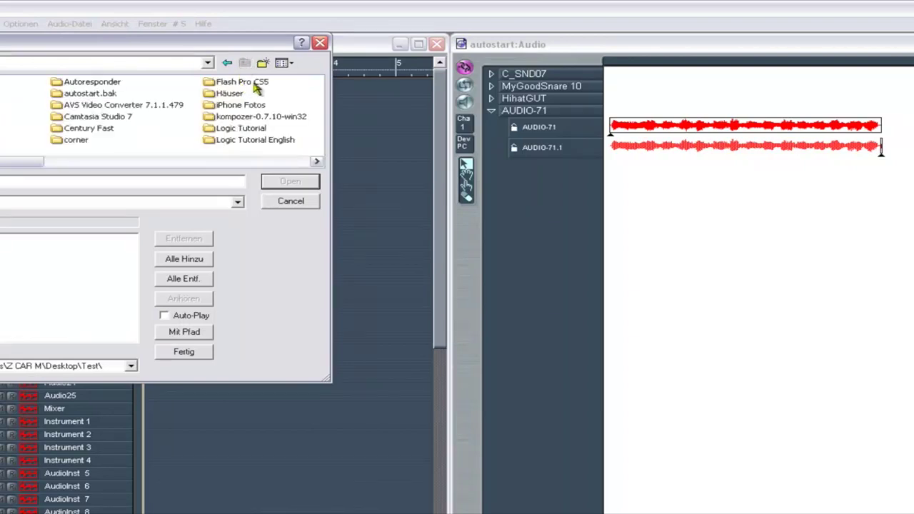
click(207, 63)
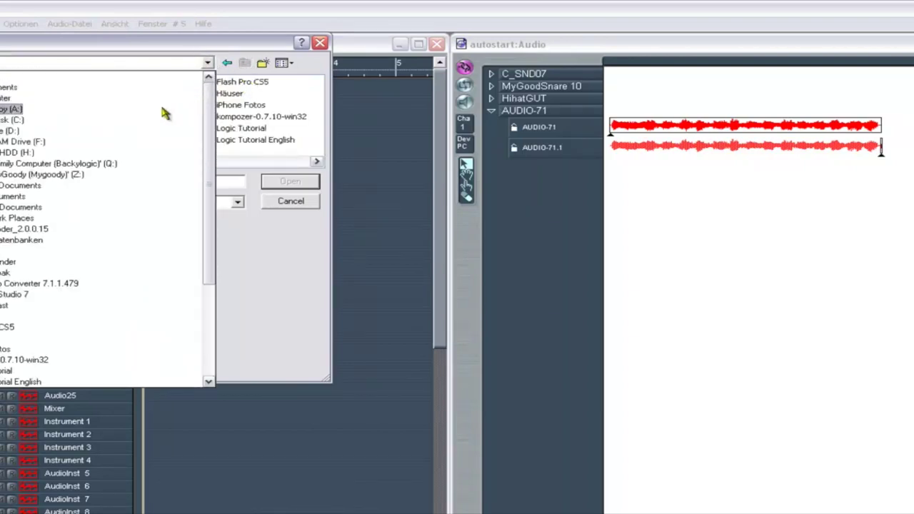
click(23, 152)
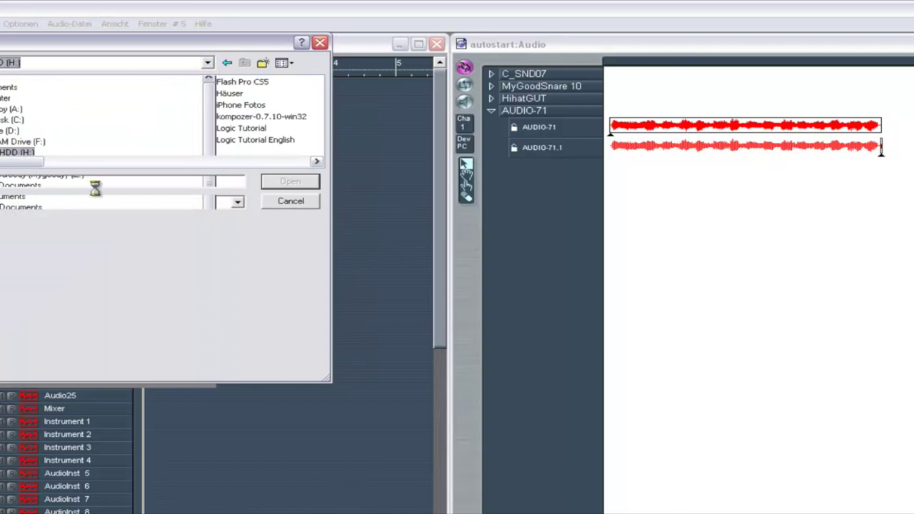
click(182, 163)
click(188, 162)
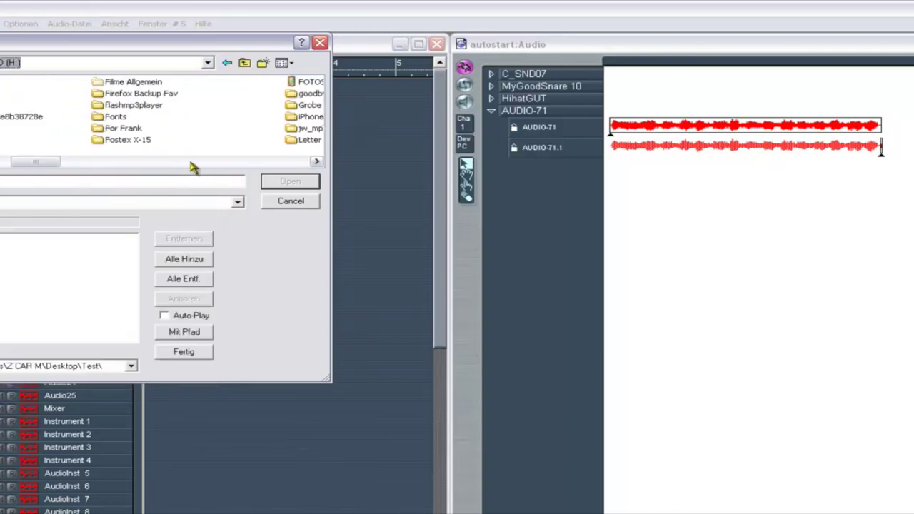
click(191, 162)
click(120, 94)
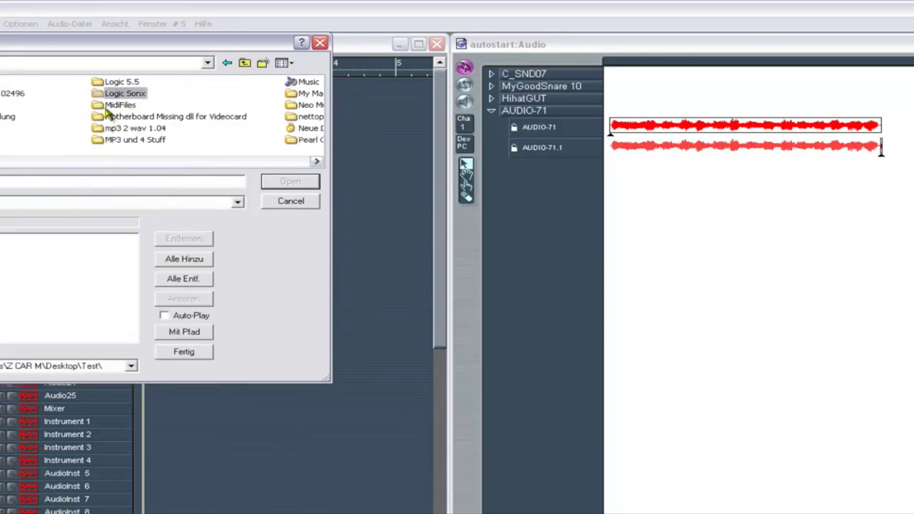
double_click(116, 132)
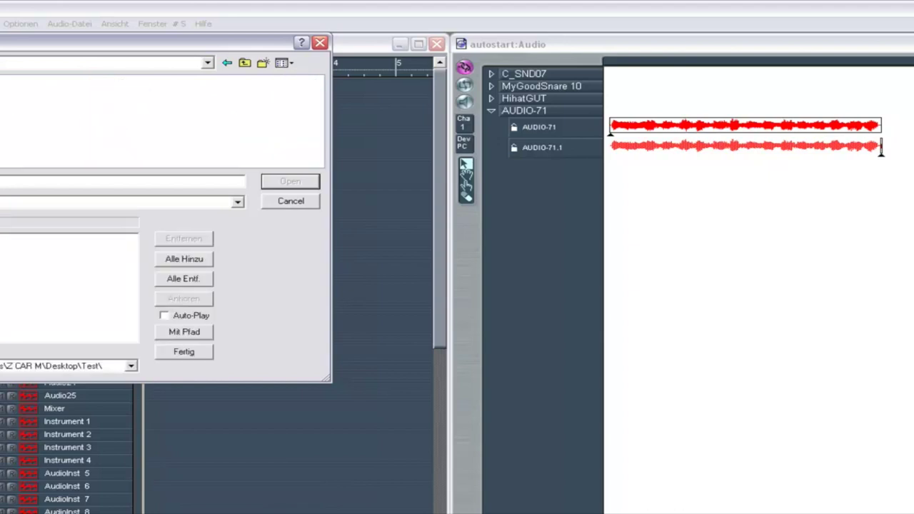
key(BackSpace)
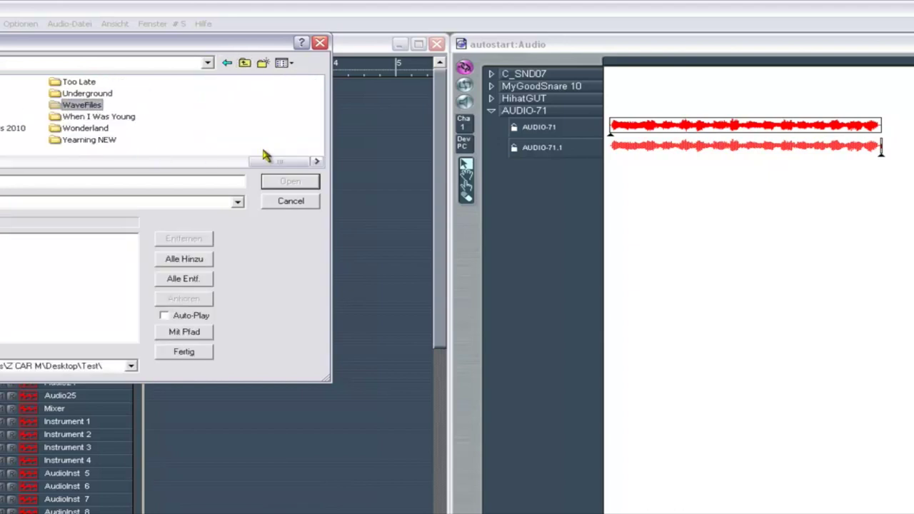
double_click(72, 105)
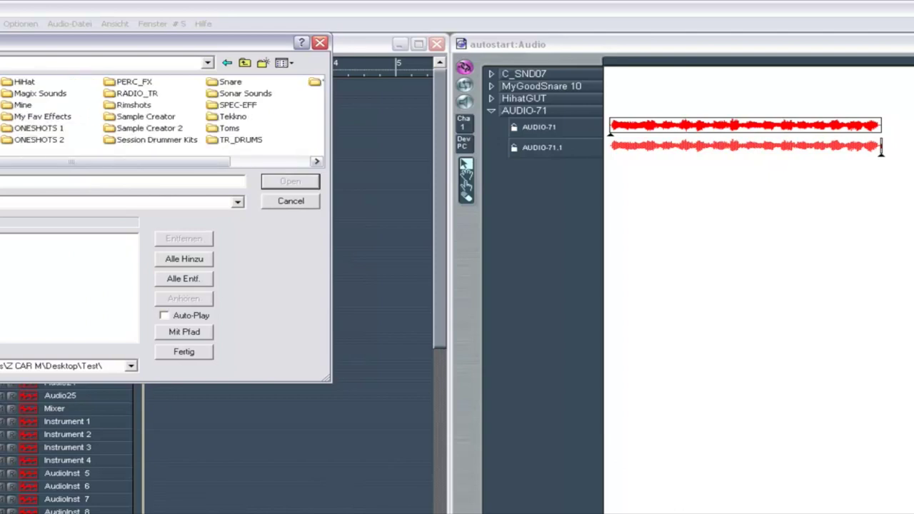
- Open the Bass\Bass subfolder containing the kick drum samples
key(Return)
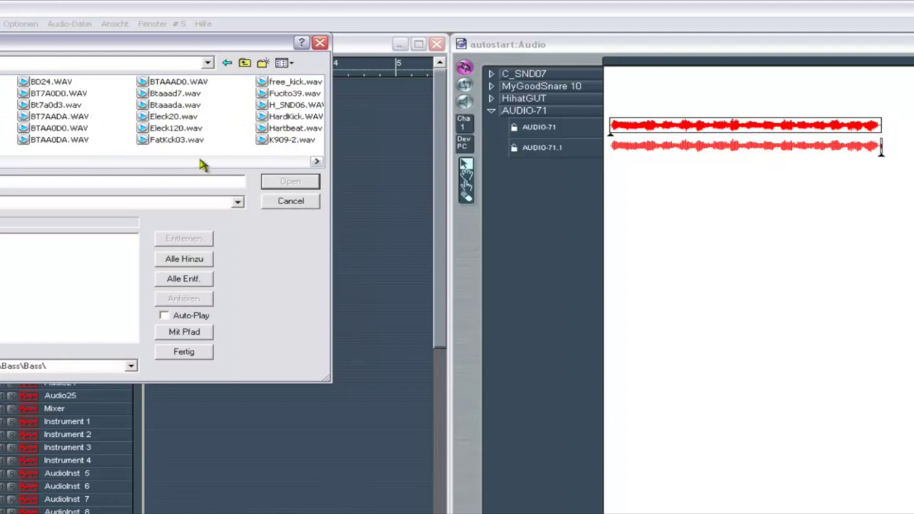
click(244, 63)
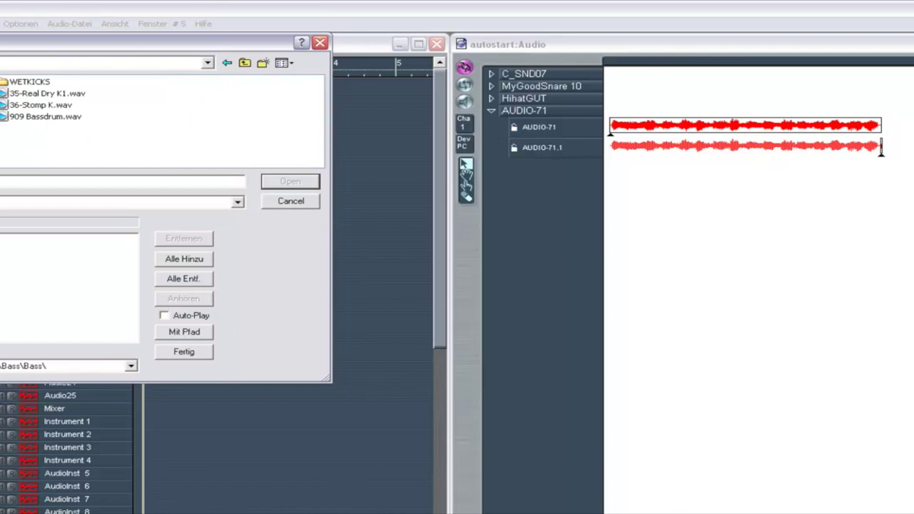
double_click(28, 82)
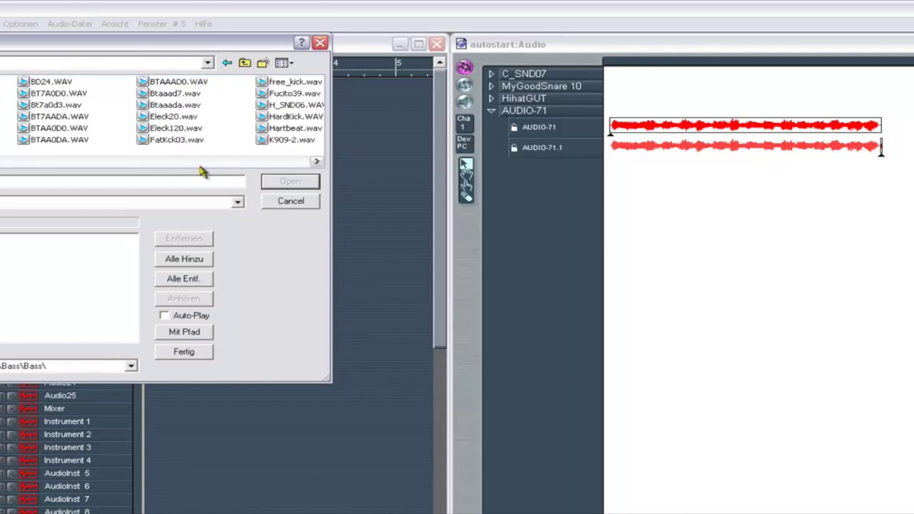
- Add H_SND06.WAV to the import list and turn on Auto-Play for auditioning samples
click(292, 106)
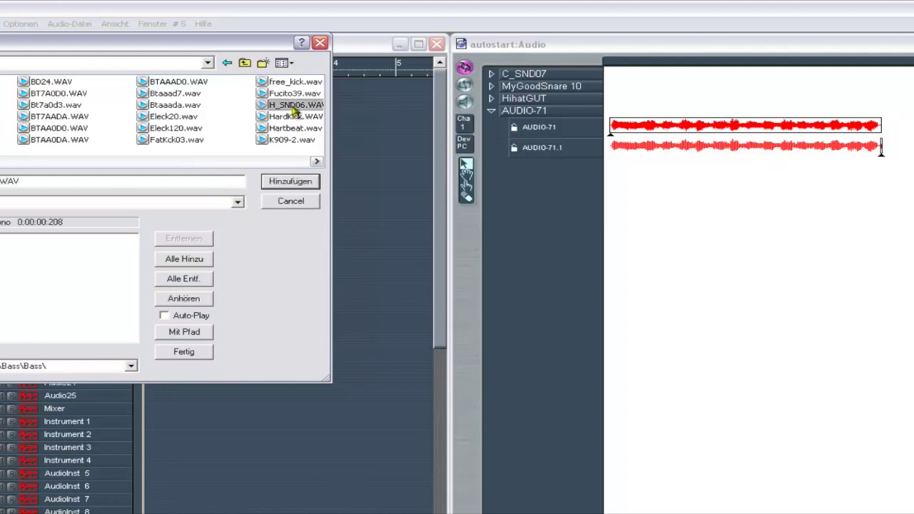
click(286, 184)
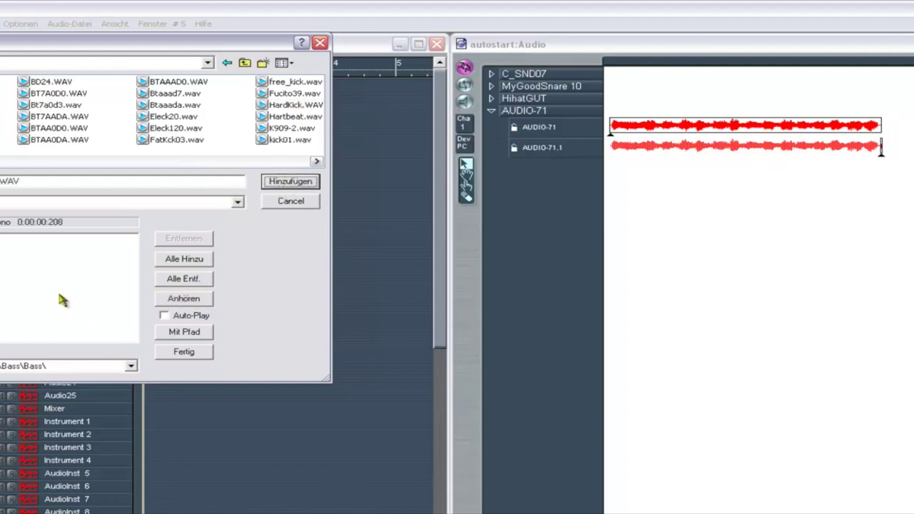
click(180, 299)
click(167, 315)
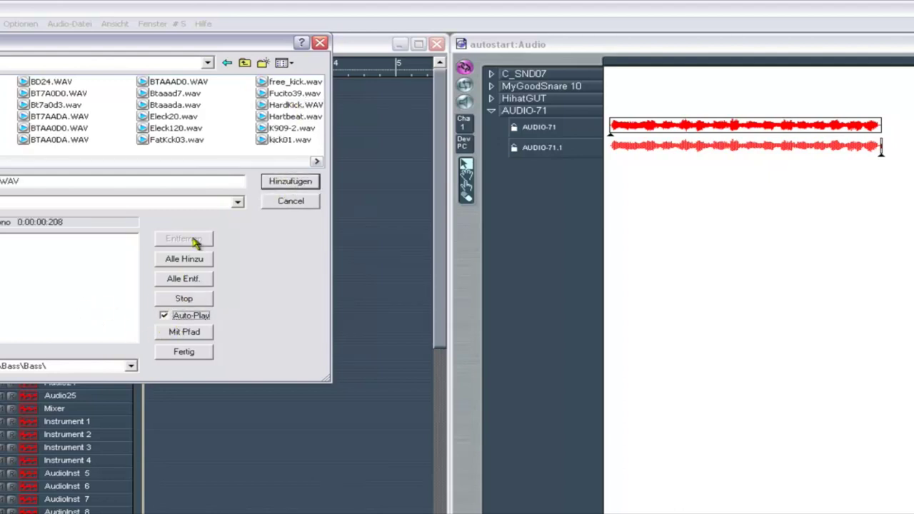
- Audition Eleck120.wav and Btaaad7.wav, add HardKick.WAV to the import list, and finish the import
click(167, 128)
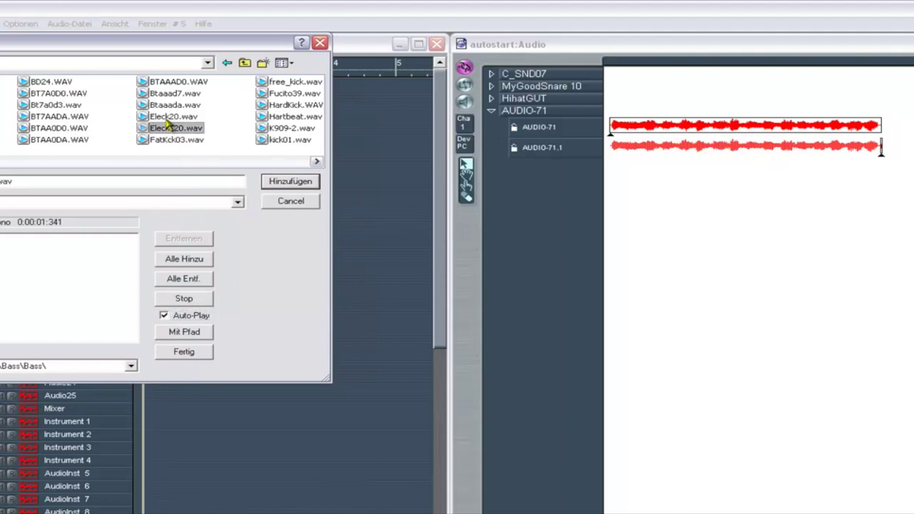
click(170, 94)
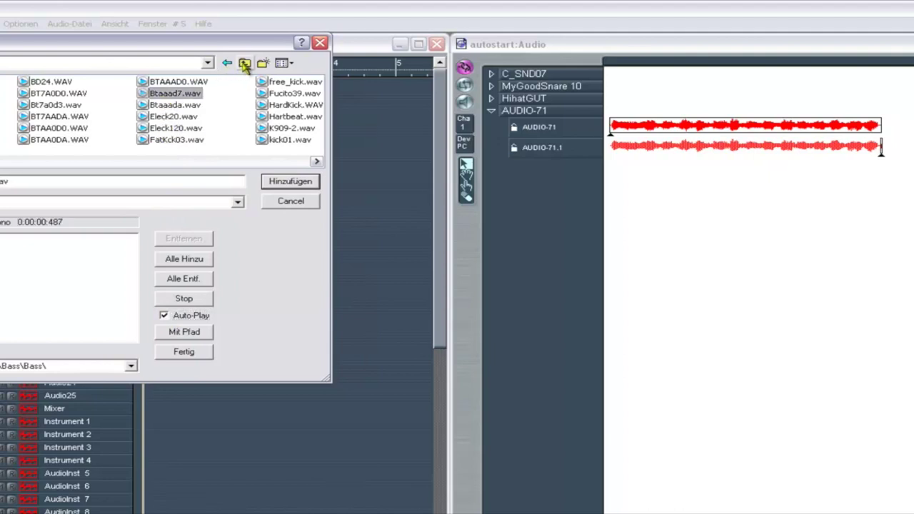
click(293, 105)
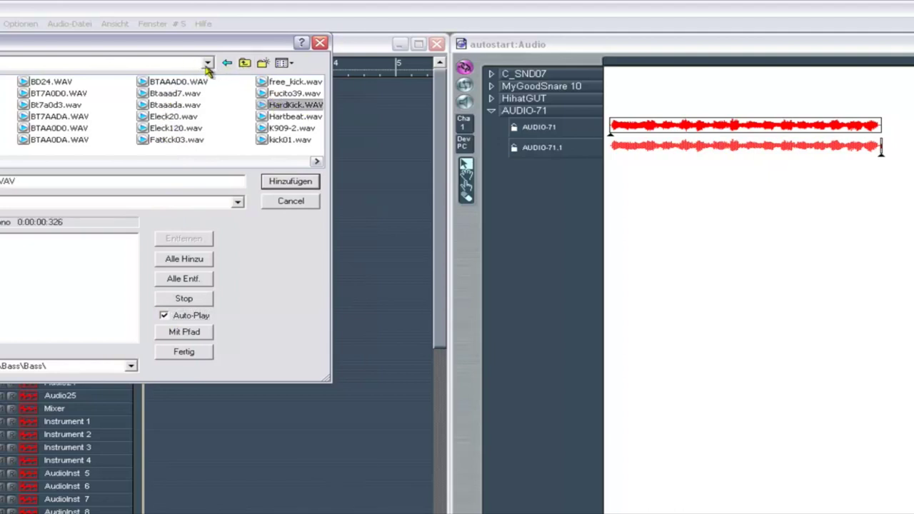
click(291, 183)
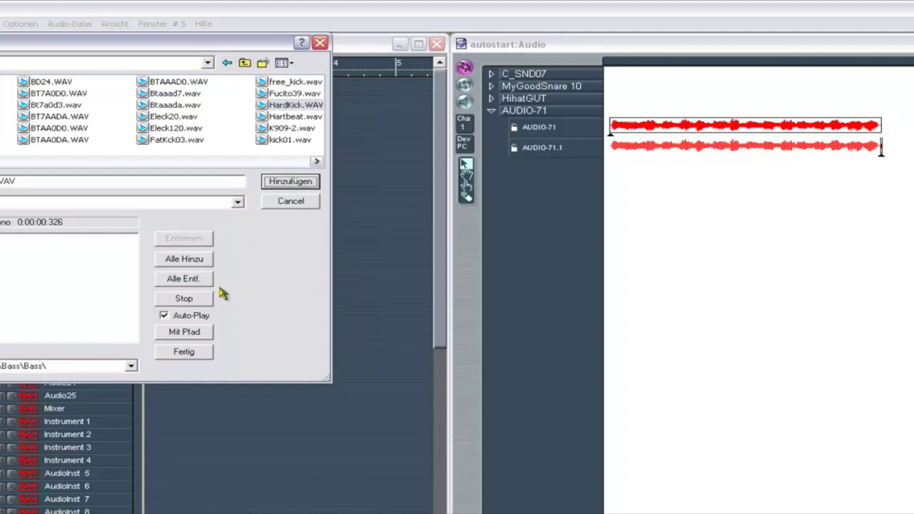
click(183, 354)
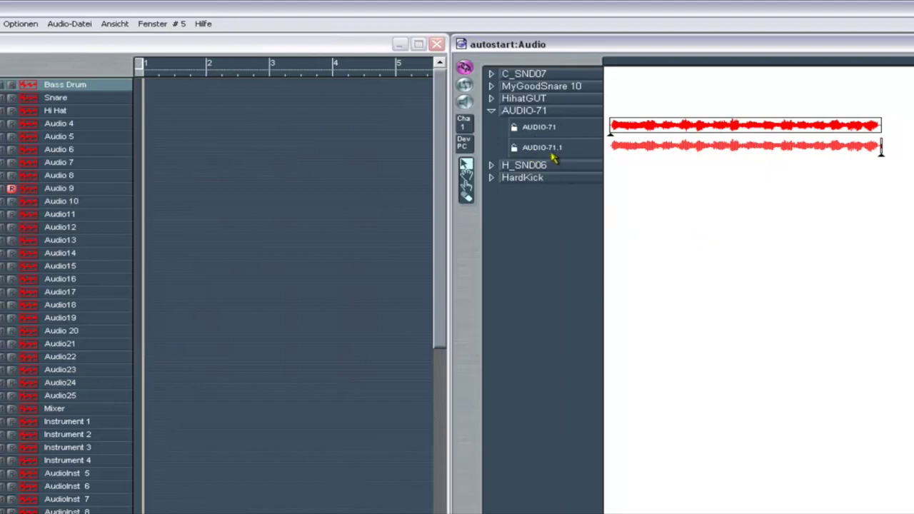
- Delete every audio file except C_SND07 from the Audio window
click(531, 77)
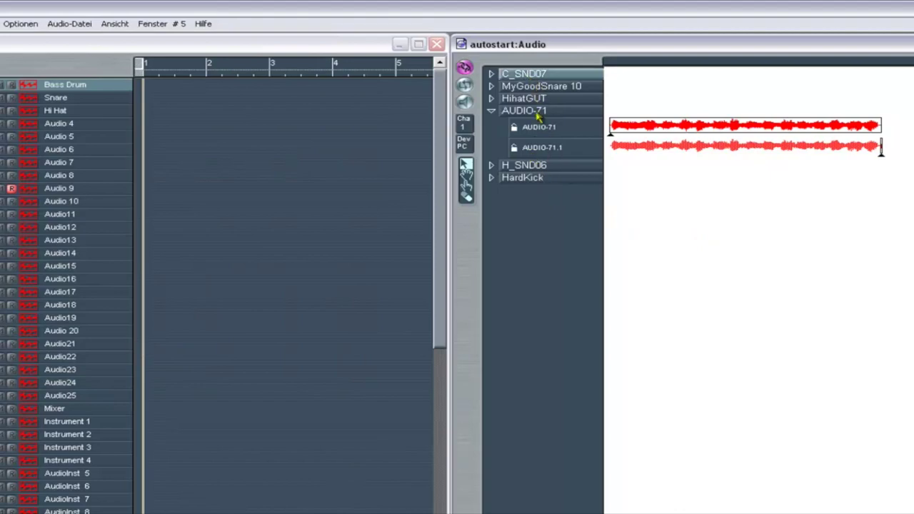
click(533, 88)
key(Delete)
key(Delete)
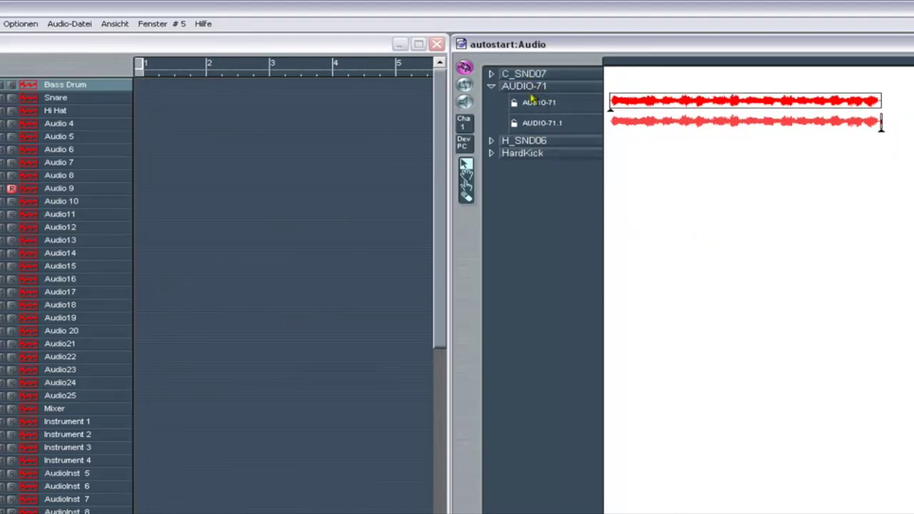
key(Delete)
key(Delete)
key(Delete)
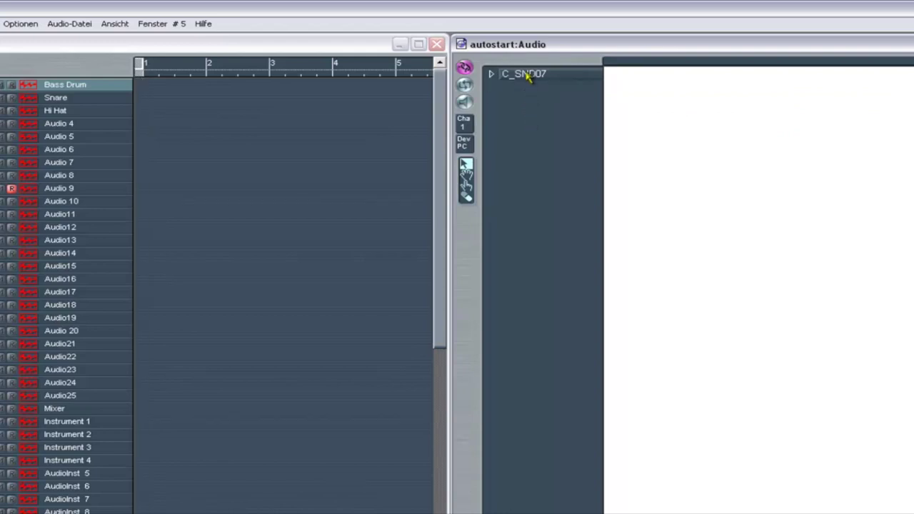
- Place C_SND07 on the Bass Drum track in the arrangement and move it to bar 5
drag(526, 77, 210, 97)
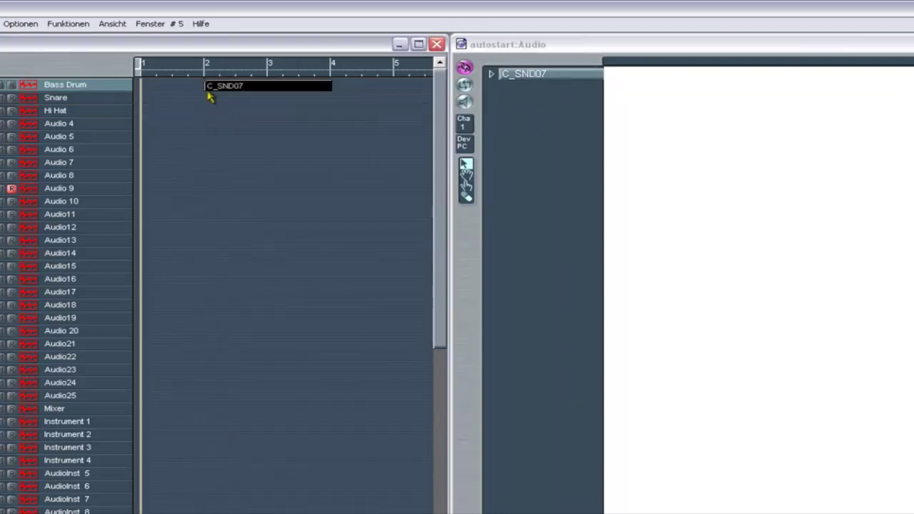
drag(209, 97, 211, 98)
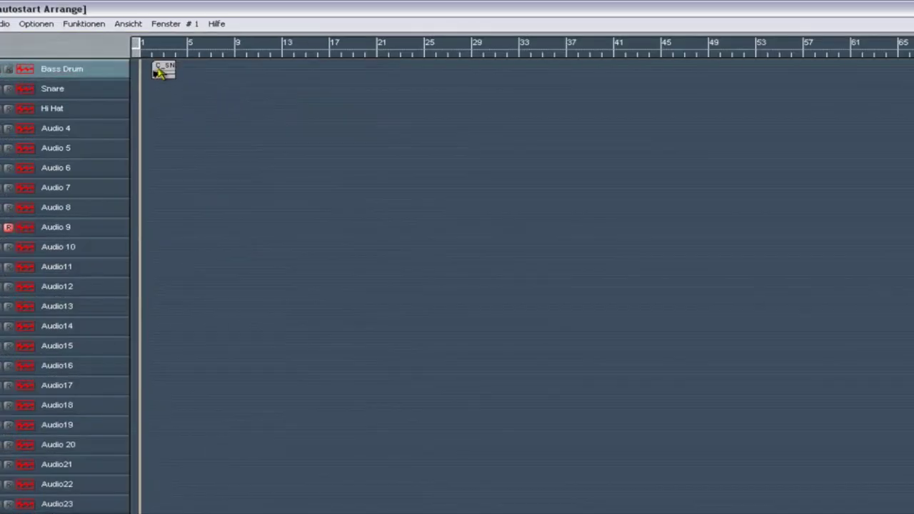
drag(158, 72, 197, 70)
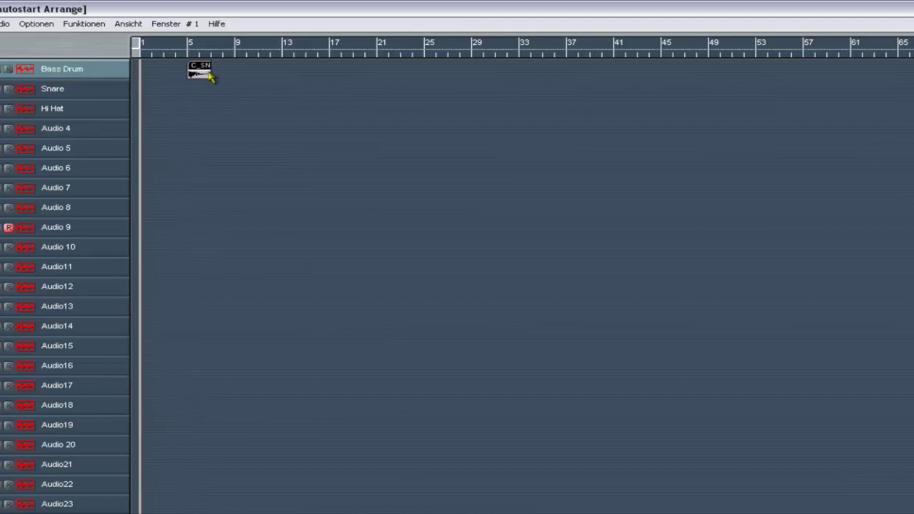
- Copy the C_SND07 region every four bars from bar 9 to bar 33 and set the cycle range to bars 5 through 37
drag(199, 71, 247, 76)
drag(382, 104, 290, 75)
drag(406, 98, 388, 70)
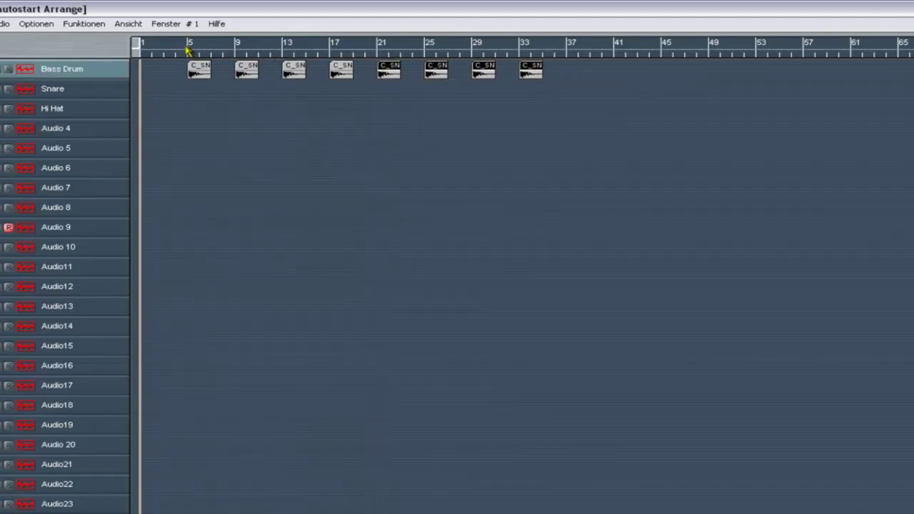
drag(188, 49, 568, 58)
click(315, 146)
- Select the Snare track and browse to the Snare\MyGoodSnares folder in the audio import dialog
click(64, 90)
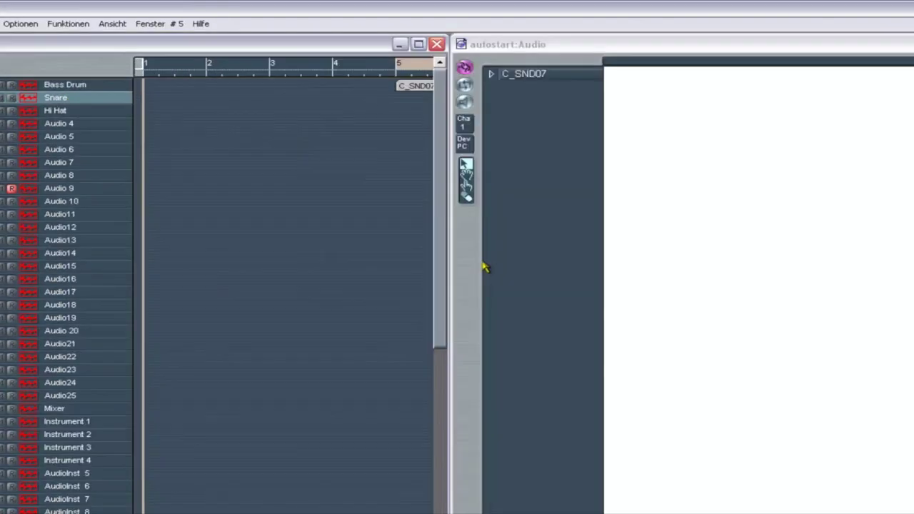
click(687, 257)
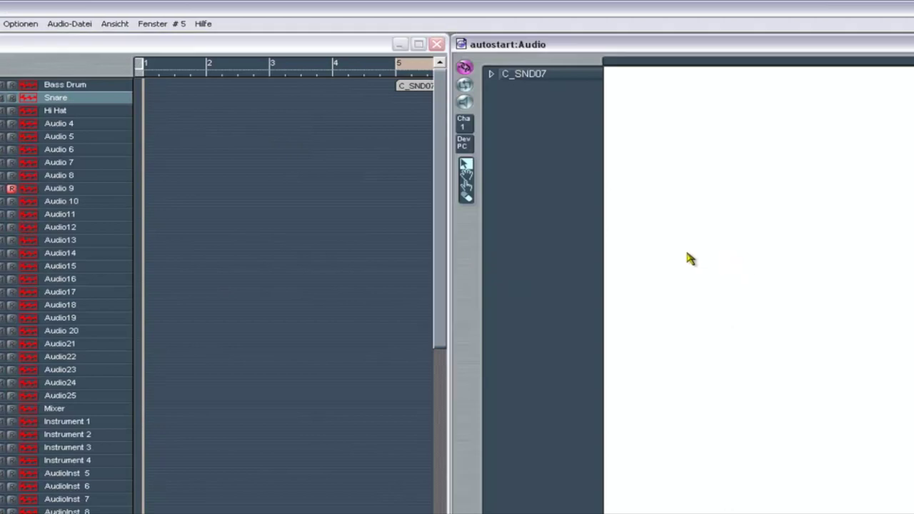
click(62, 27)
click(243, 55)
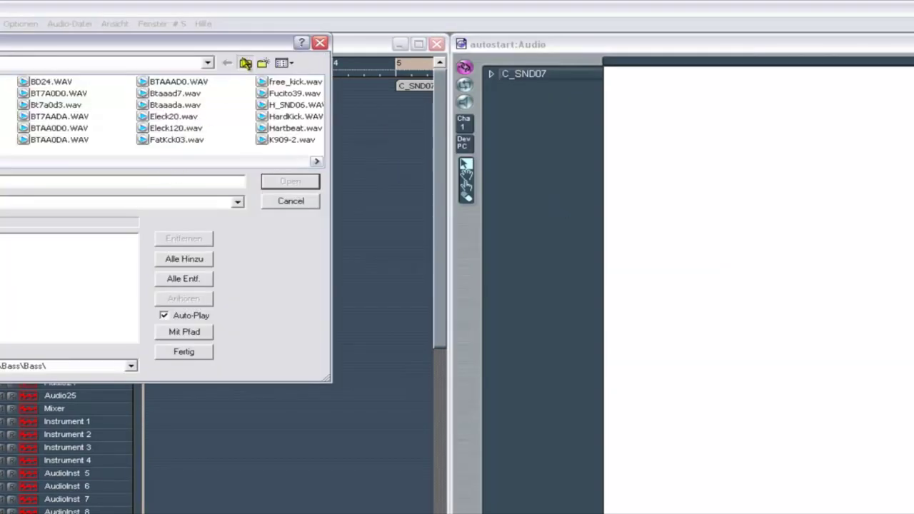
click(245, 63)
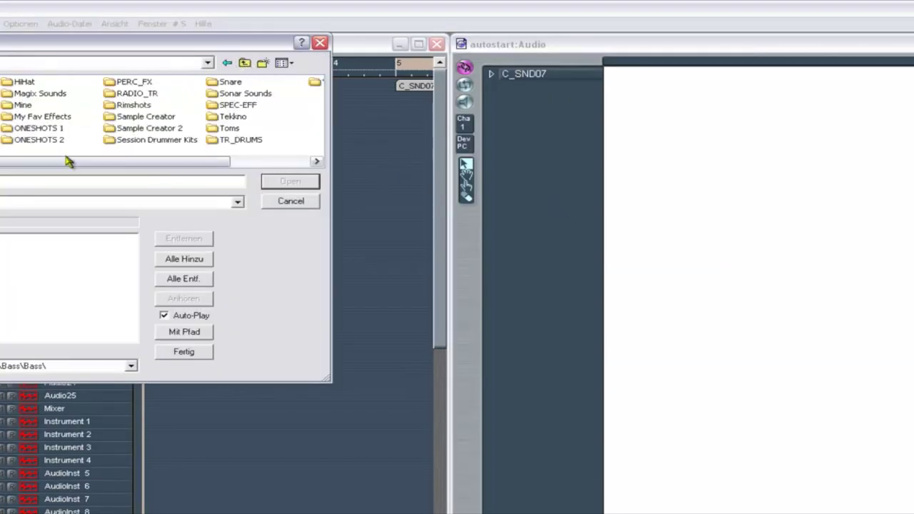
double_click(230, 82)
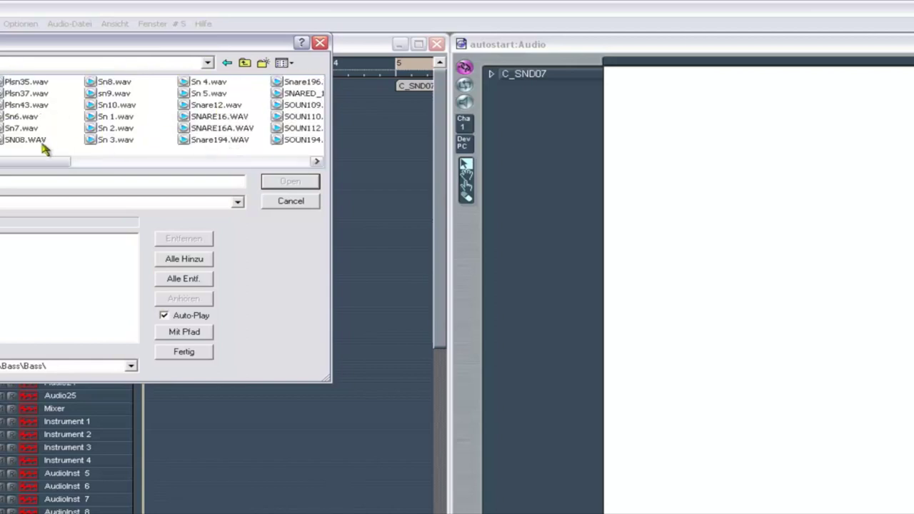
click(242, 63)
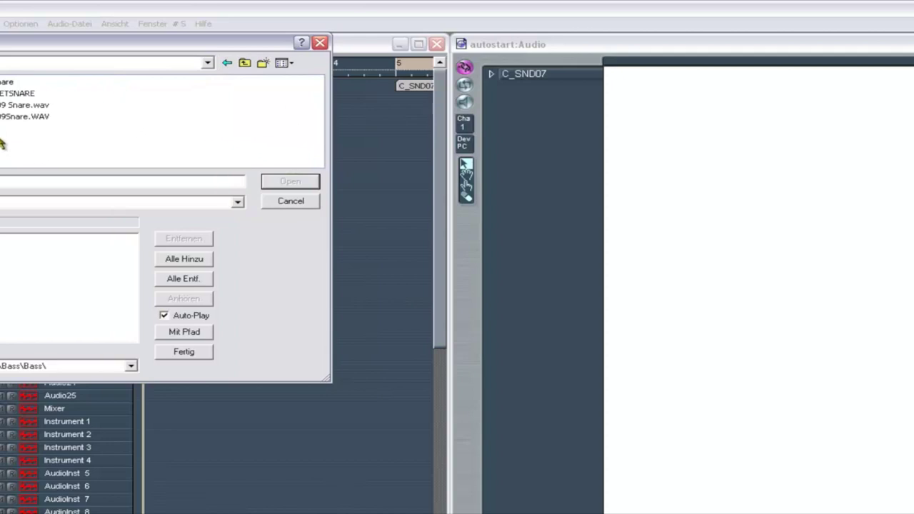
double_click(7, 81)
- Import MyGoodSnare 10.WAV and place it on the Snare track at bar 5
click(72, 128)
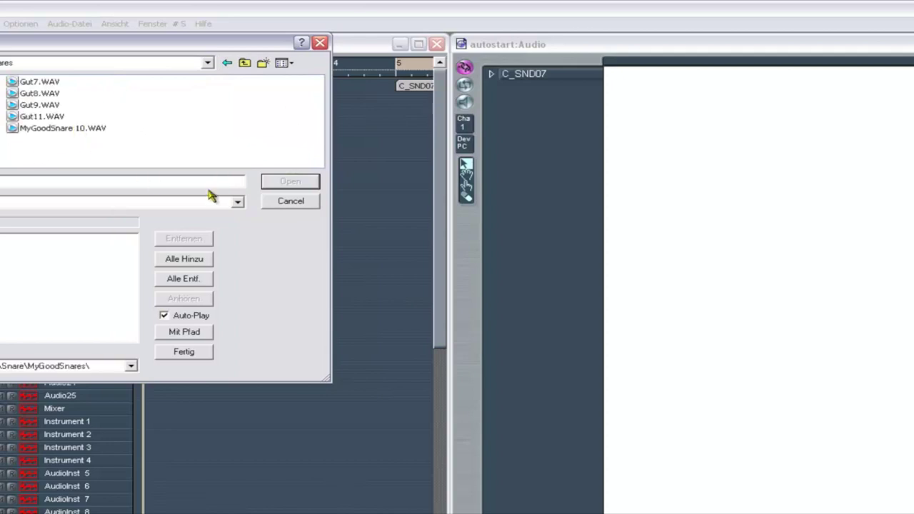
click(286, 182)
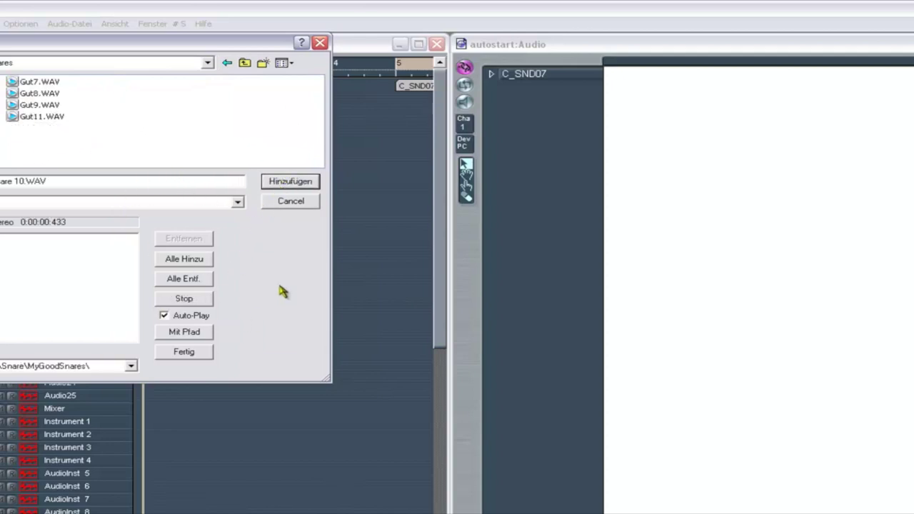
click(184, 353)
drag(537, 89, 408, 110)
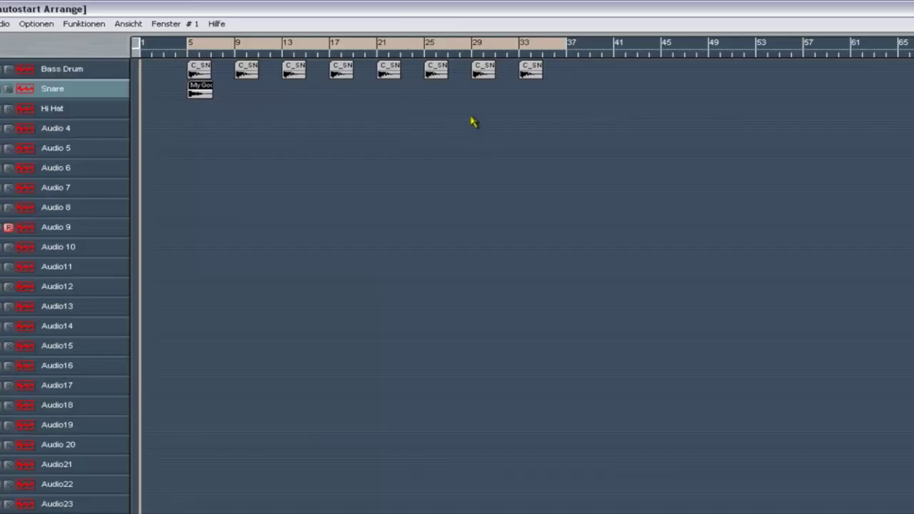
- Move the MyGoodSnare 10 region to bar 7 on the Snare track and copy it every four bars from bar 11 onward
key(h)
key(h)
key(h)
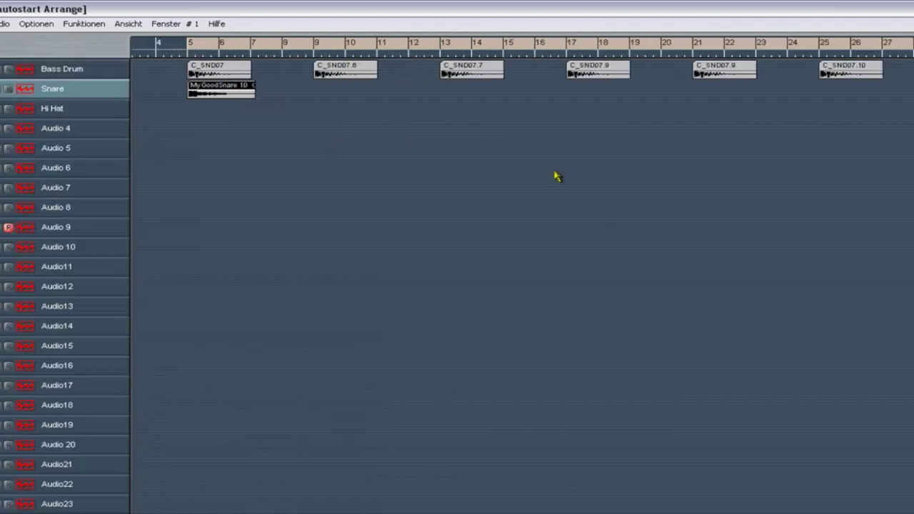
drag(243, 96, 274, 97)
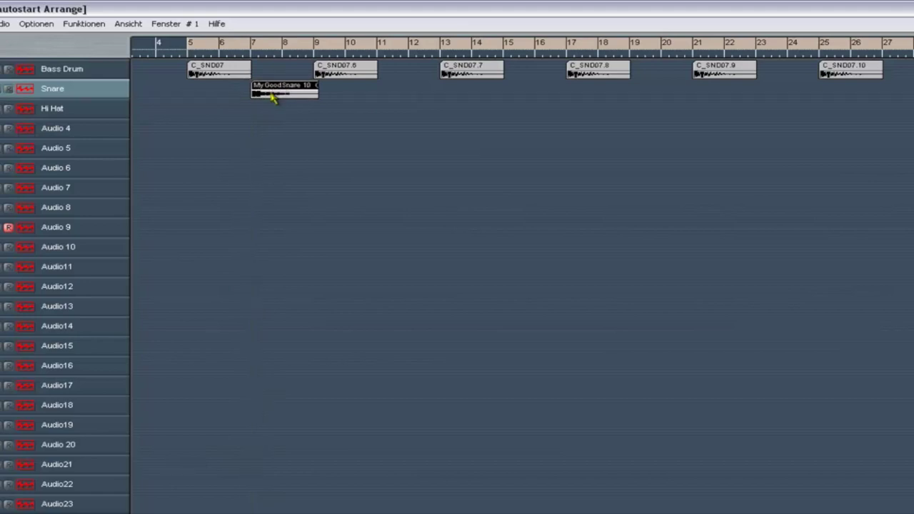
drag(397, 100, 407, 106)
drag(500, 133, 543, 89)
drag(844, 178, 254, 89)
drag(741, 100, 778, 95)
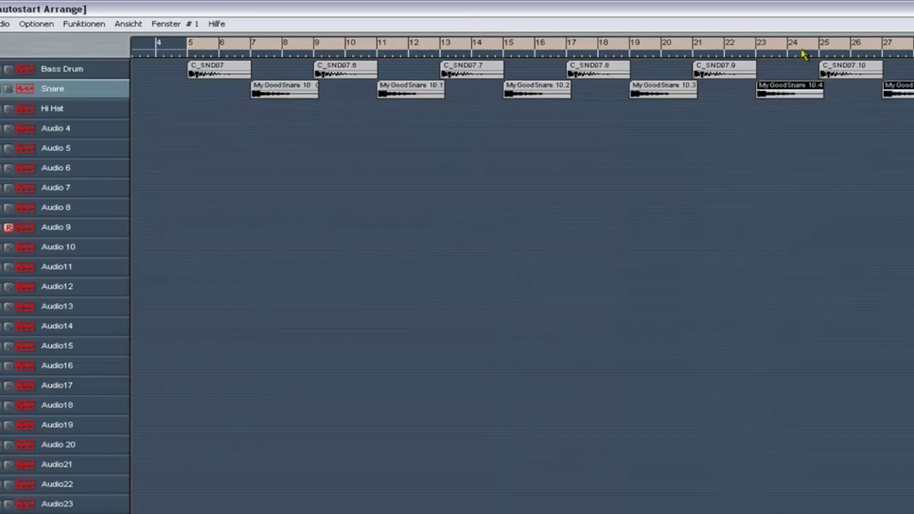
- Play back the drum pattern and copy the bar 9 bass drum region to bar 10 on the Bass Drum track
key(space)
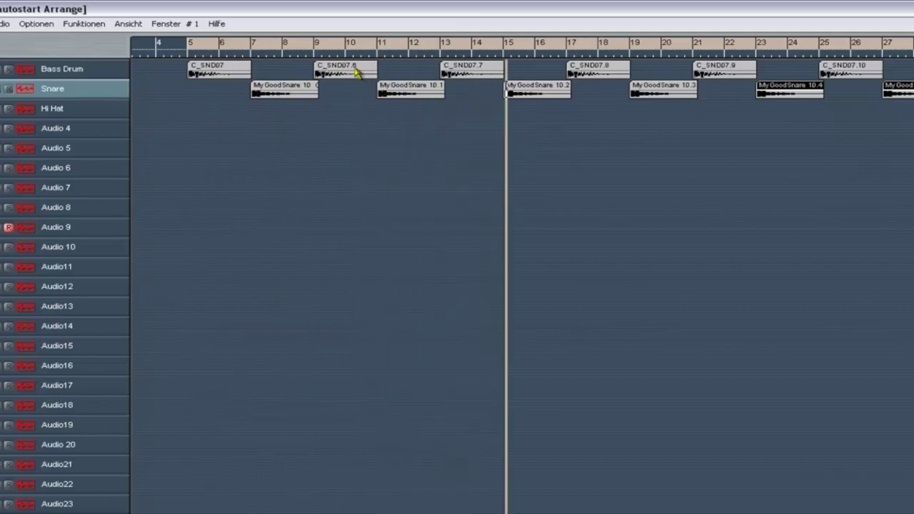
drag(356, 72, 381, 85)
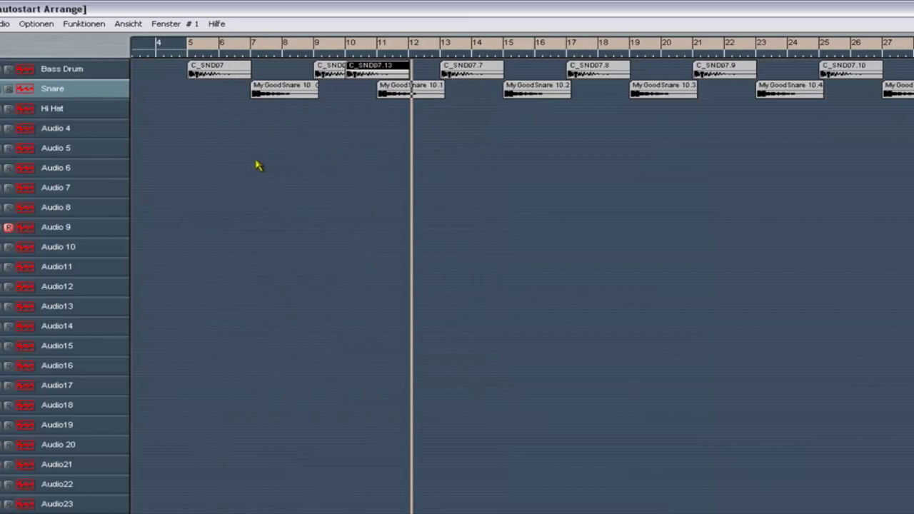
key(space)
- Record a MIDI take on the Piano 1 track and move the recorded region to bar 5
scroll(457, 285, down, 7)
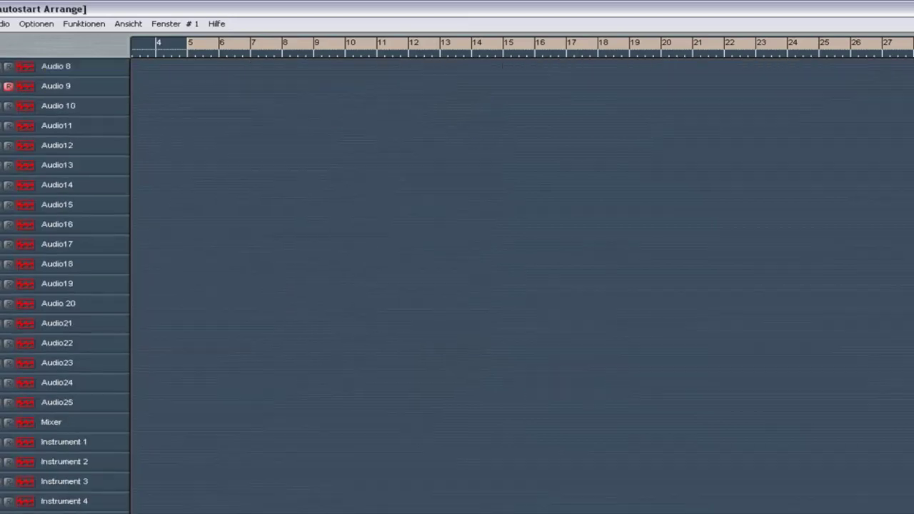
scroll(65, 285, down, 3)
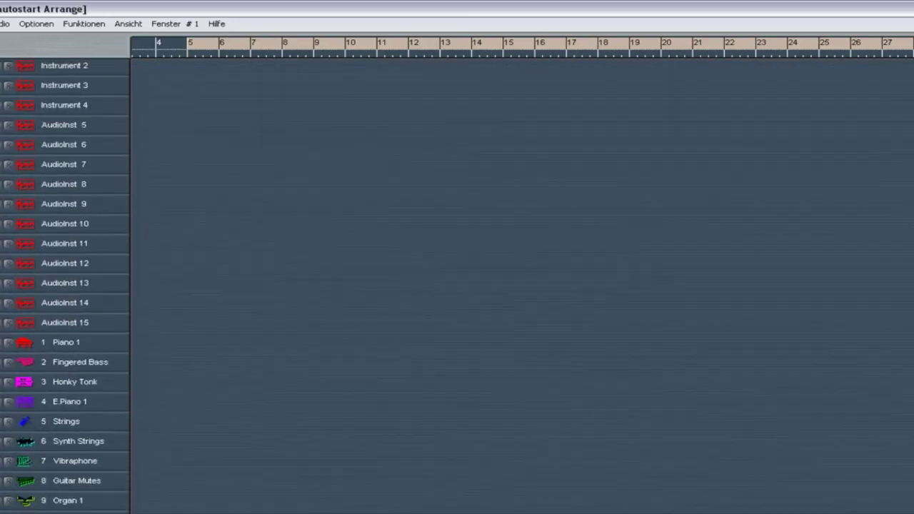
click(68, 343)
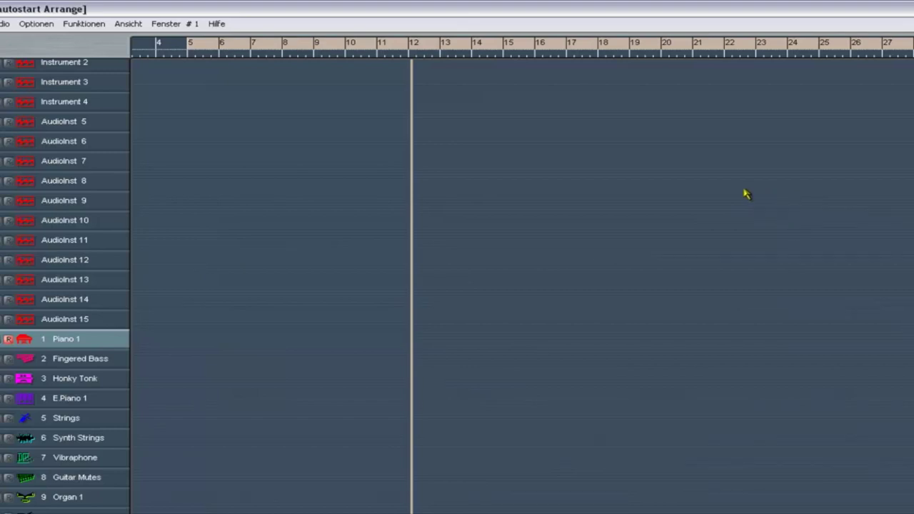
key(Return)
key(space)
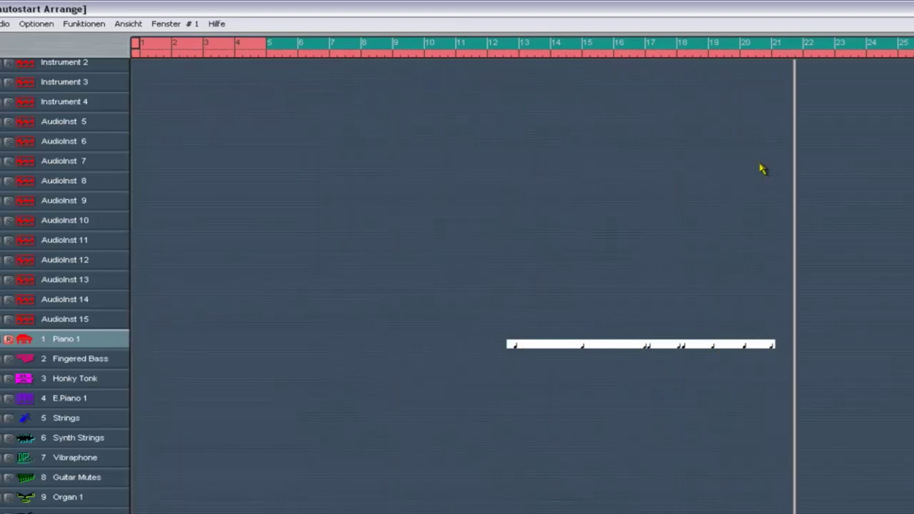
key(space)
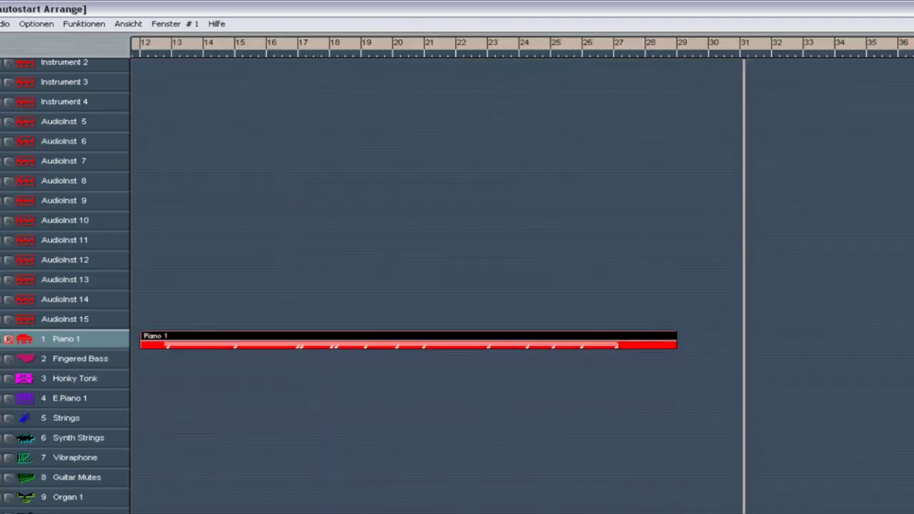
key(Home)
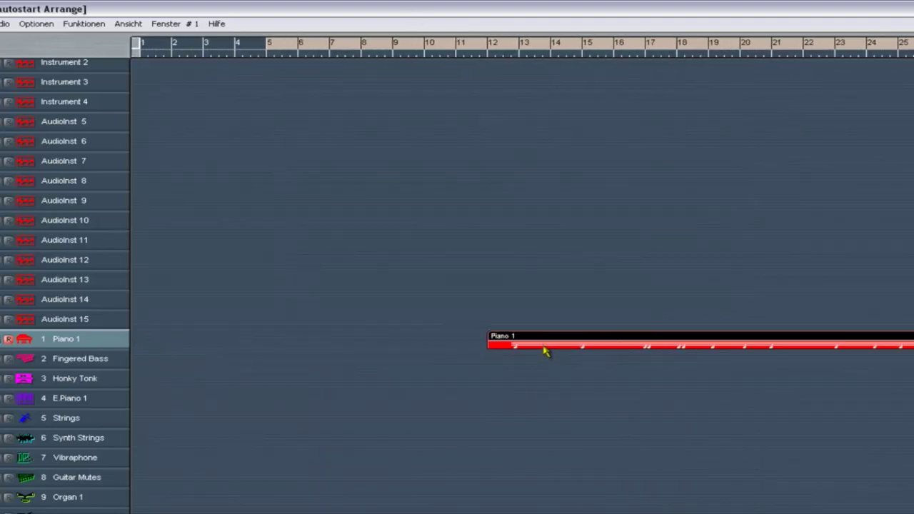
drag(509, 347, 332, 350)
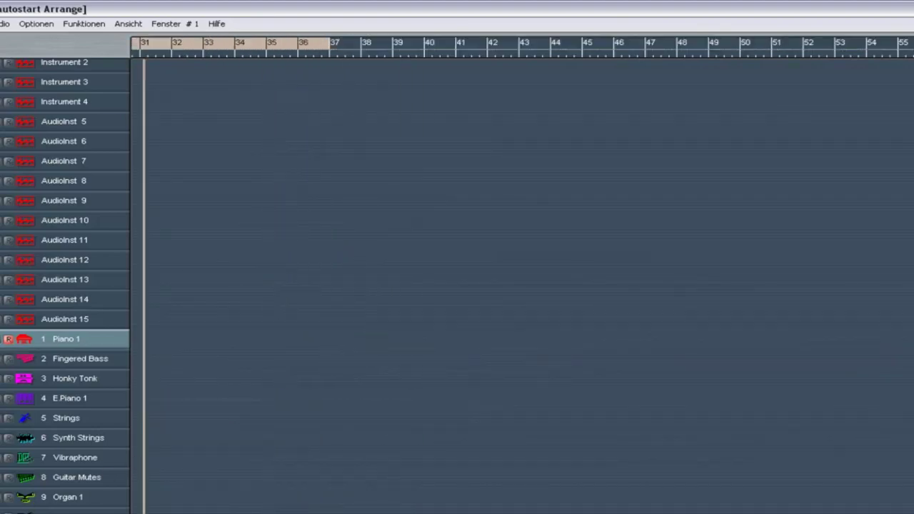
- Open the Piano 1 region in the note editor and quantize all of its notes
double_click(340, 342)
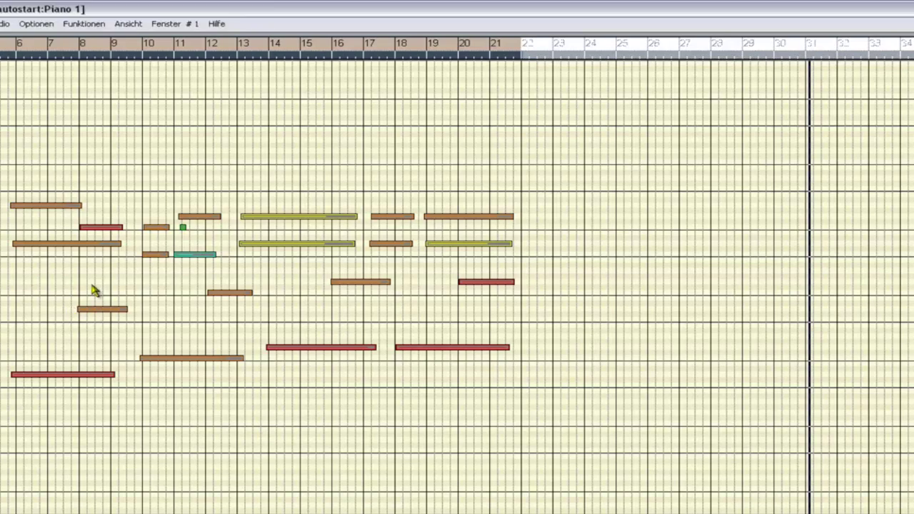
key(ctrl+a)
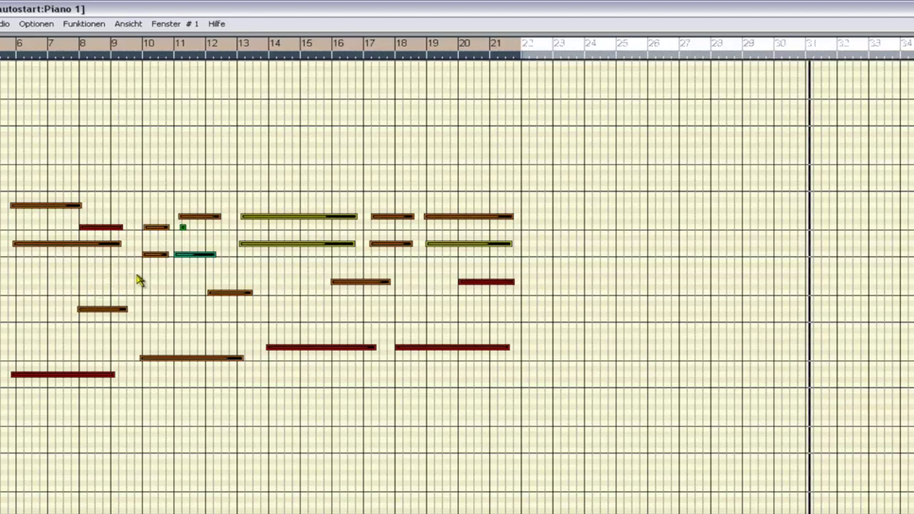
key(q)
click(200, 235)
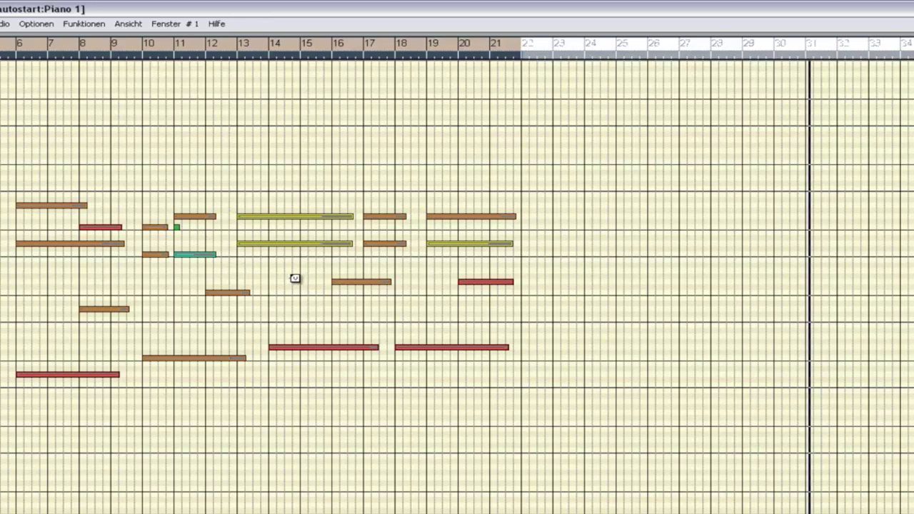
- Raise the velocity of the softer upper notes at bars 11, 13, 17 and 19, and play back the result
drag(296, 277, 296, 219)
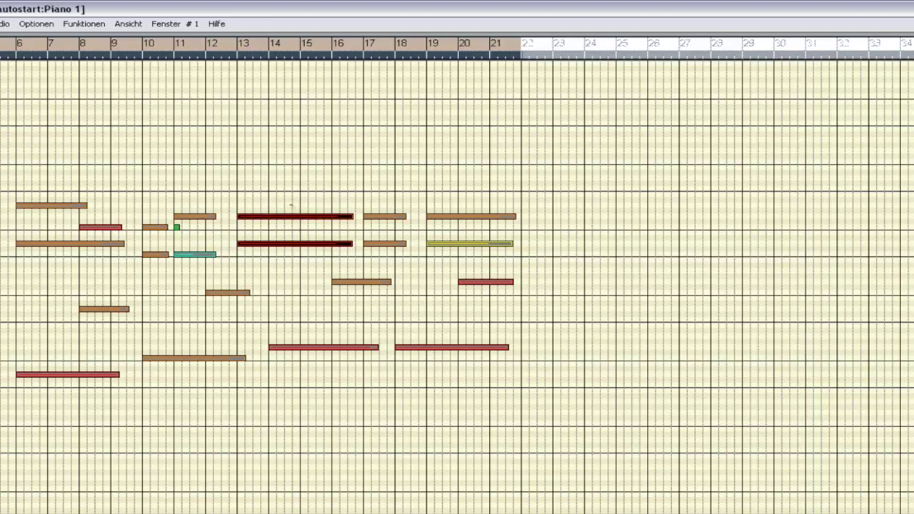
click(206, 240)
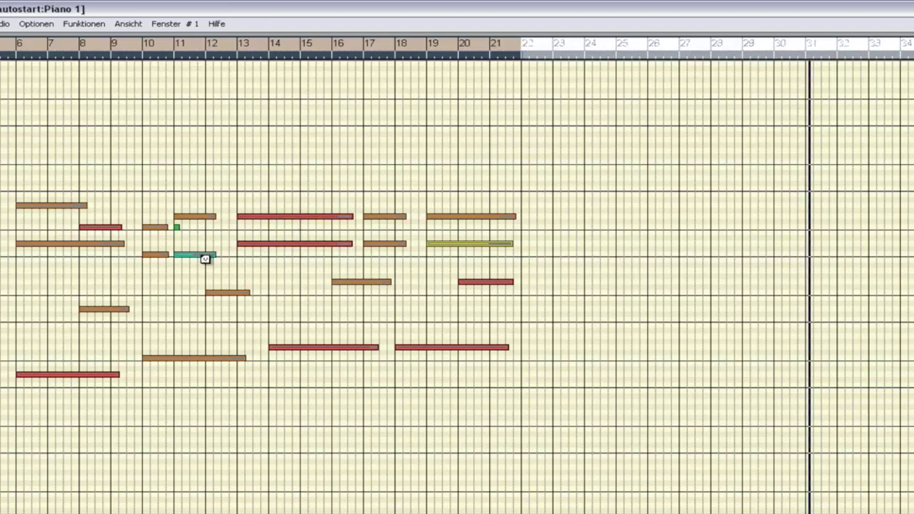
click(449, 244)
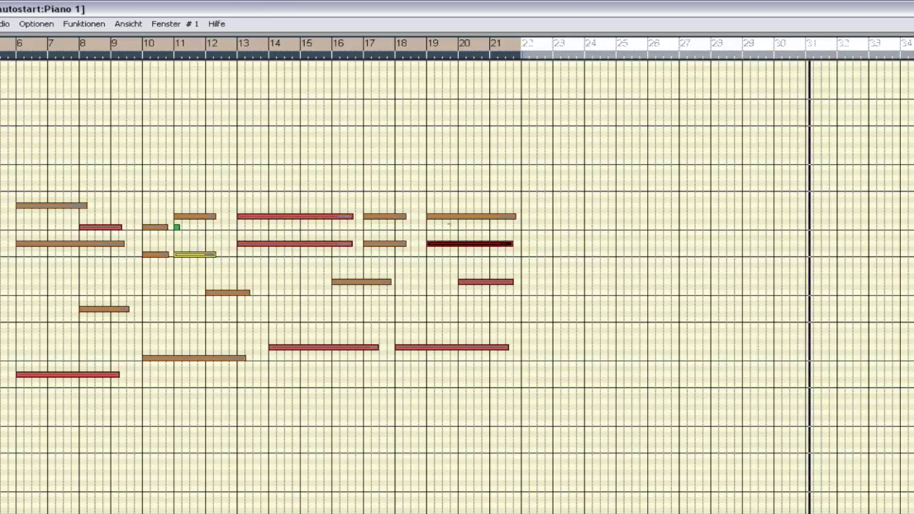
click(464, 217)
drag(390, 255, 385, 218)
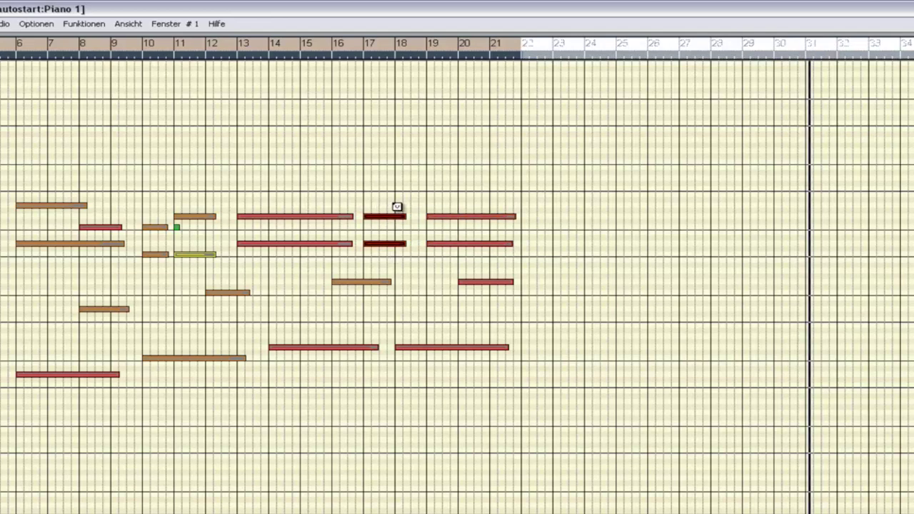
key(space)
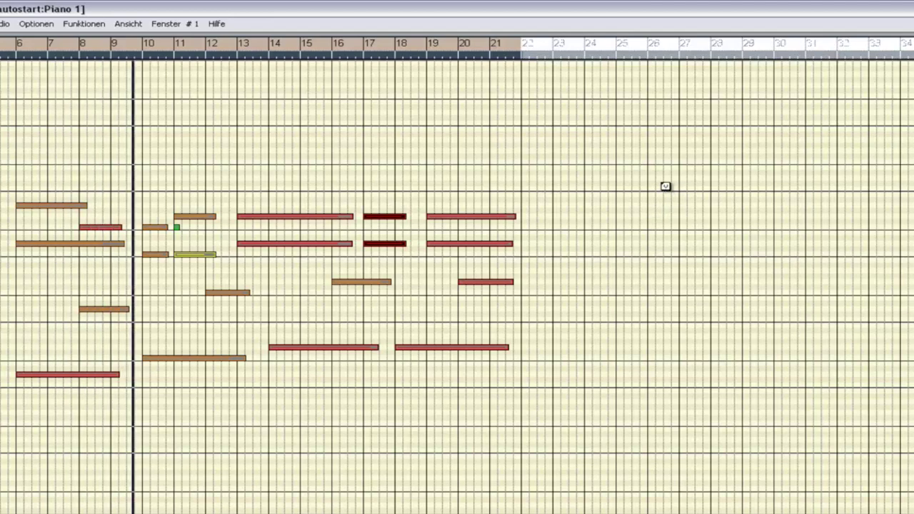
key(space)
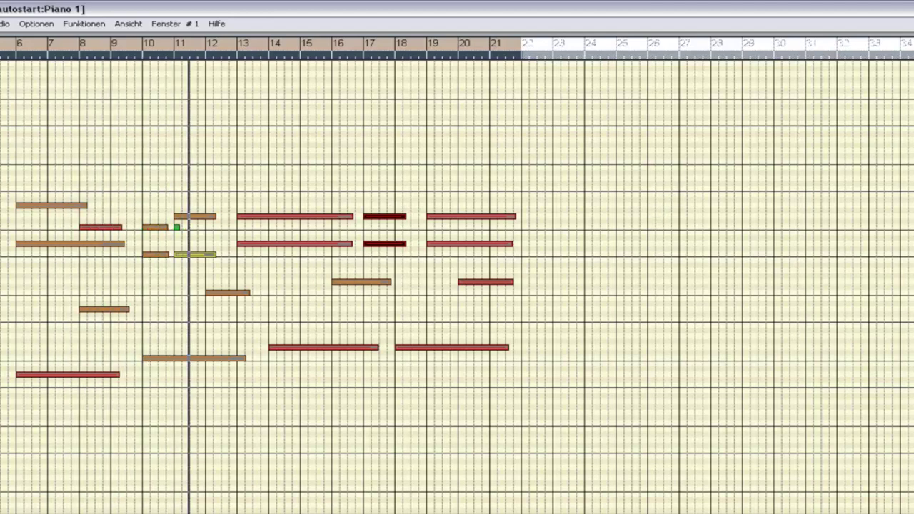
- Shift all notes of the Piano 1 region one bar earlier, from bar 6 to bar 5, and return to the arrangement
drag(586, 136, 13, 446)
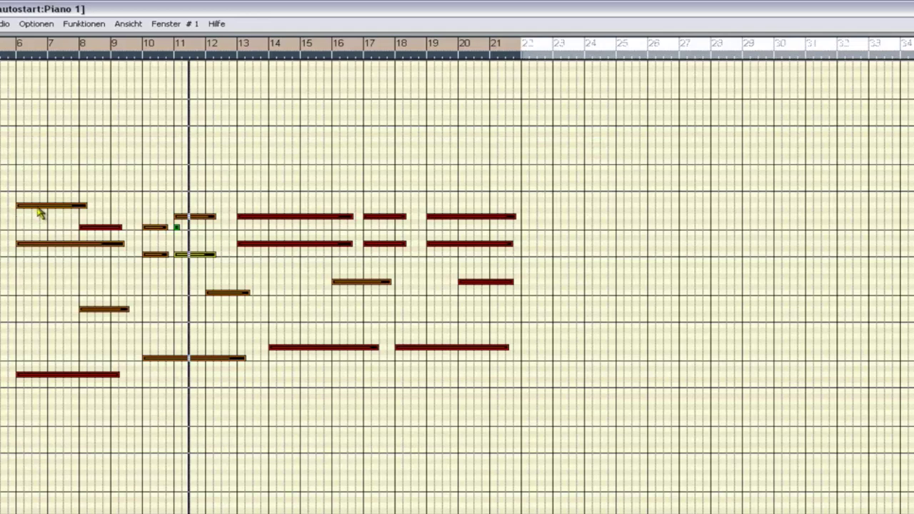
drag(41, 209, 15, 208)
drag(12, 208, 11, 203)
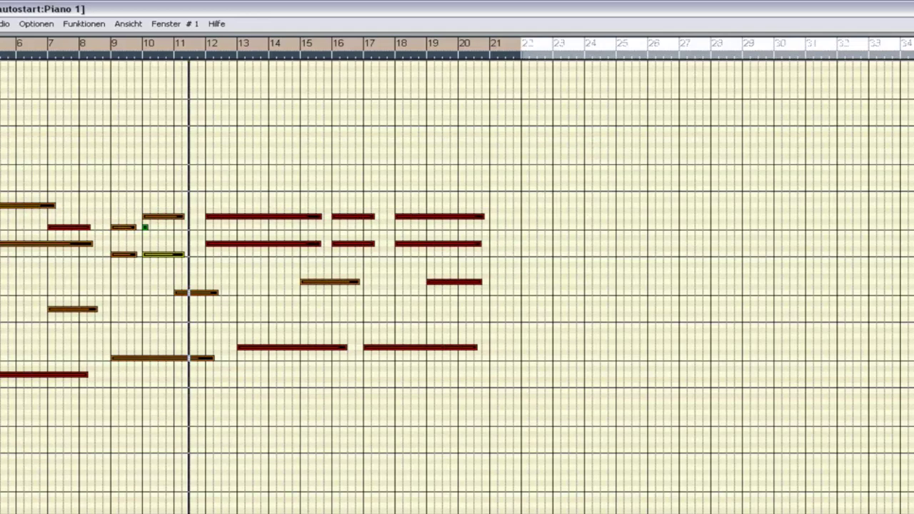
click(481, 329)
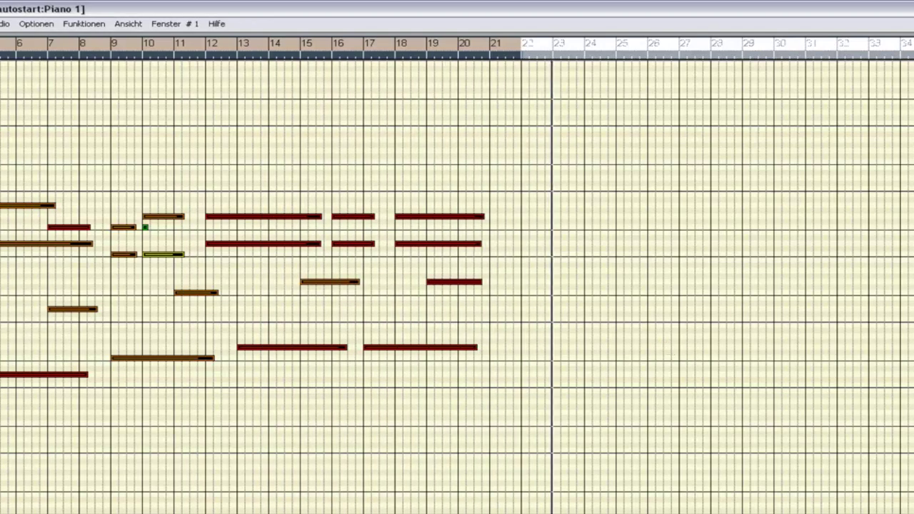
key(ctrl+w)
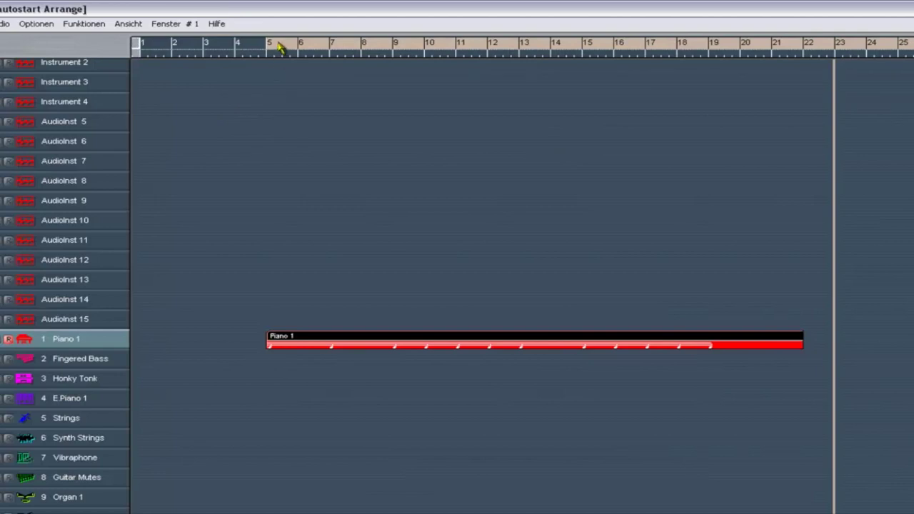
- Add a marker at bar 5, set the cycle range to bars 5 through 21, and check the loop by playback
scroll(457, 286, up, 10)
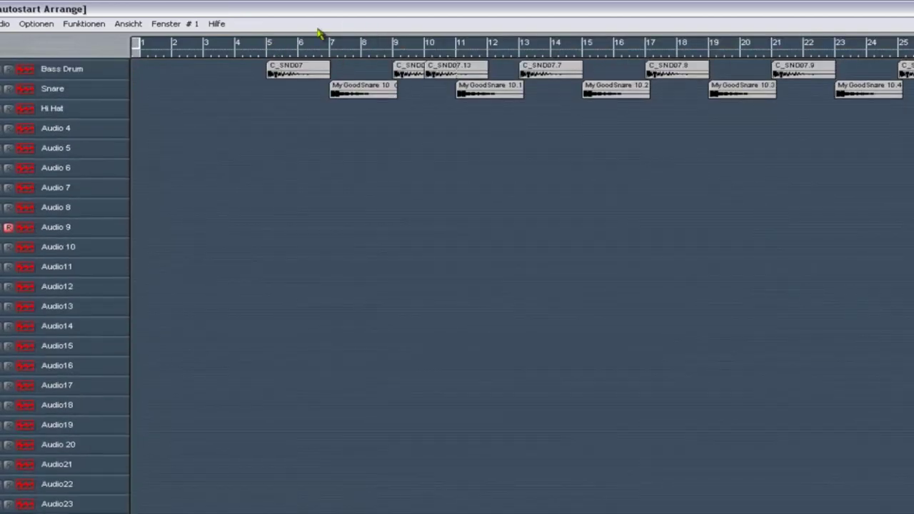
mouse_move(269, 48)
mouse_down()
mouse_move(889, 63)
mouse_move(833, 79)
mouse_up()
scroll(842, 135, down, 10)
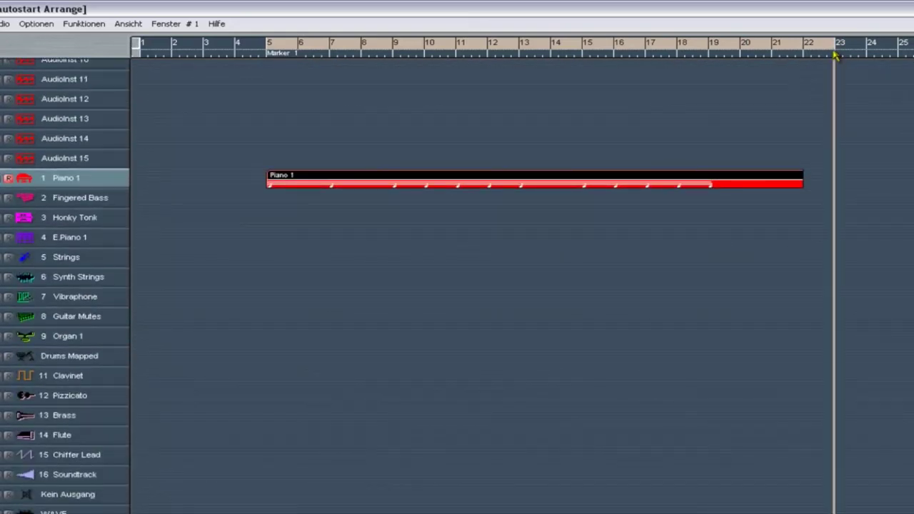
drag(836, 57, 802, 56)
key(space)
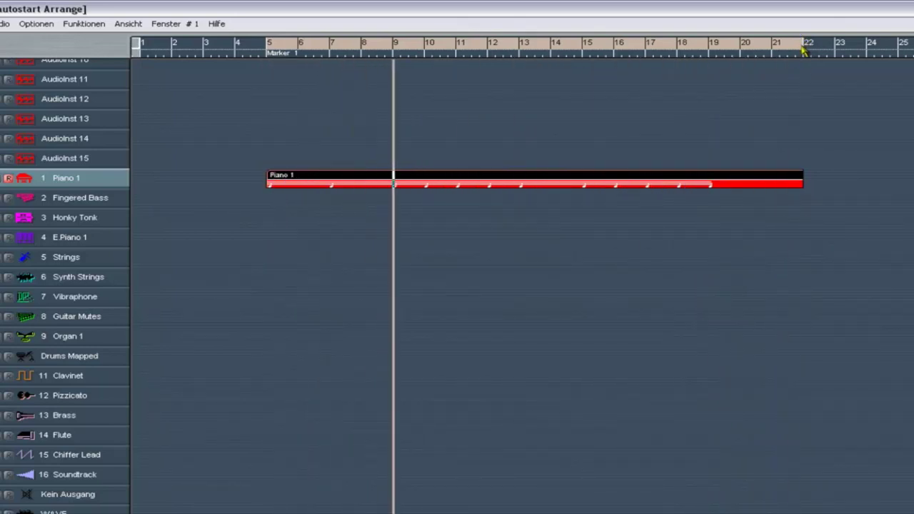
drag(802, 48, 774, 53)
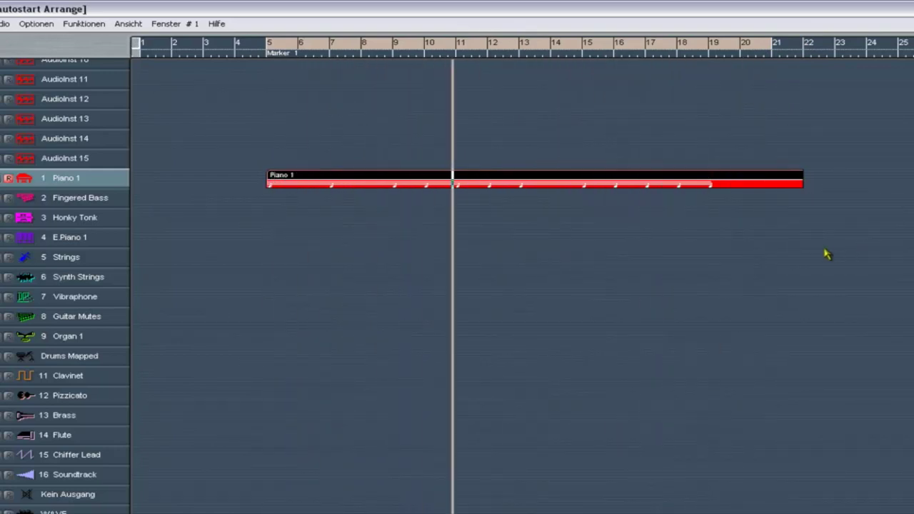
key(space)
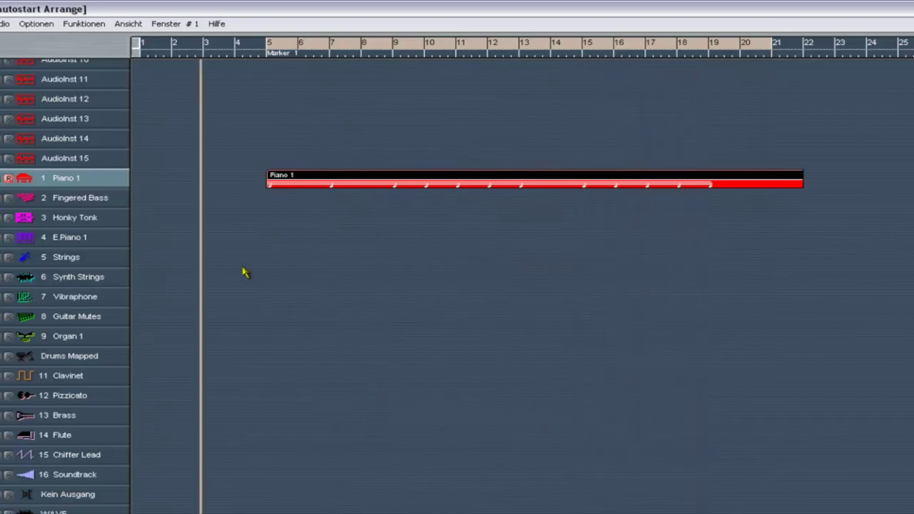
- Move the Piano 1 region up to the Instrument 1 track, keeping its start at bar 5
scroll(456, 286, up, 5)
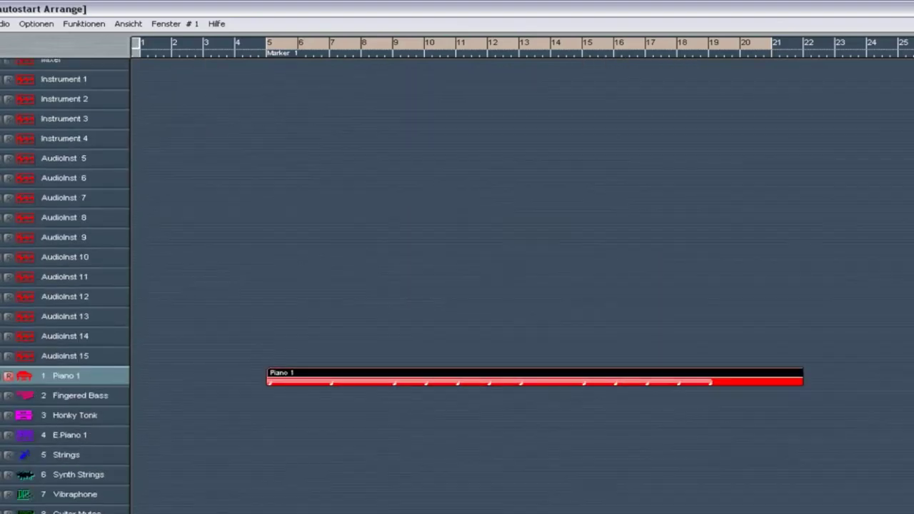
scroll(457, 286, down, 2)
scroll(334, 347, down, 1)
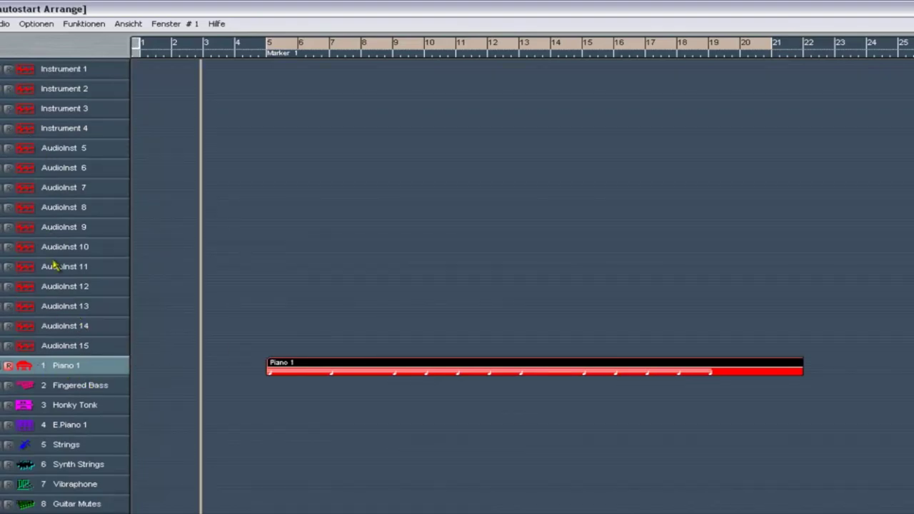
scroll(75, 211, up, 2)
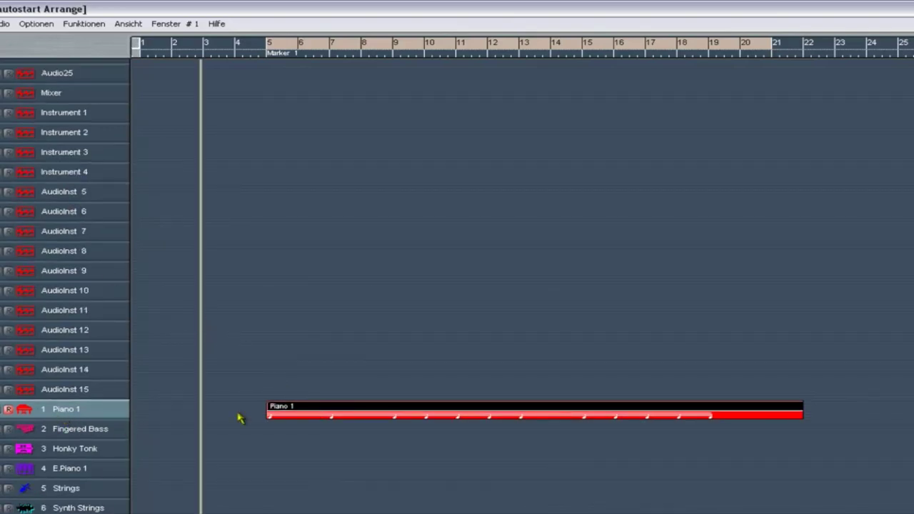
click(315, 414)
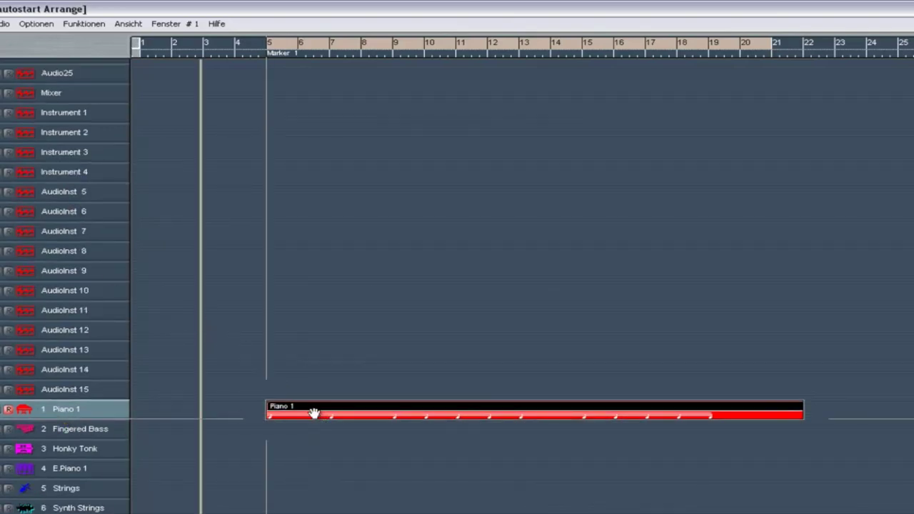
drag(312, 413, 315, 117)
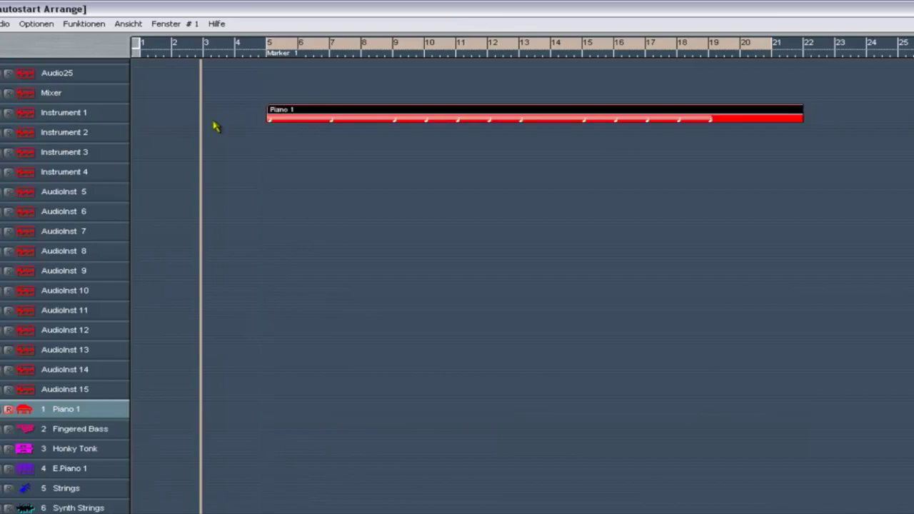
- Load the GTG K 1.3 synth as a stereo VST instrument on the Instrument 1 channel and move its editor fully into view
double_click(63, 118)
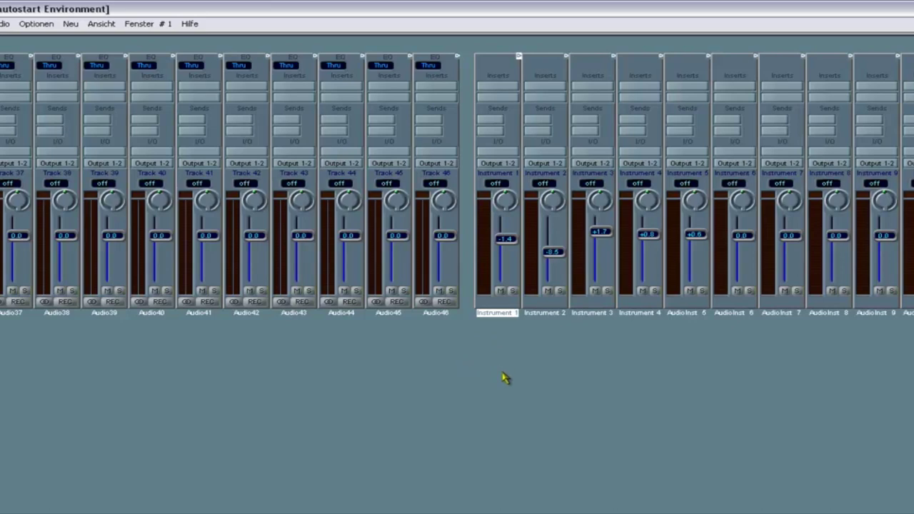
click(504, 156)
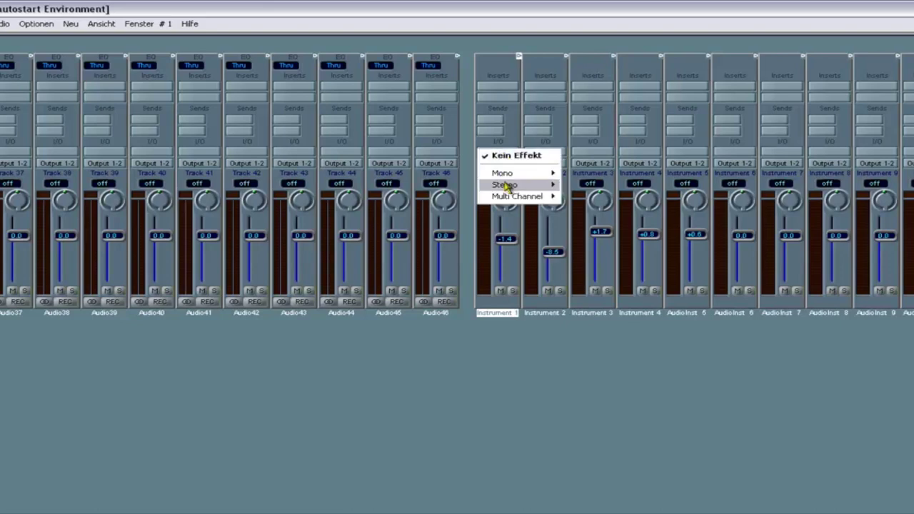
mouse_move(540, 186)
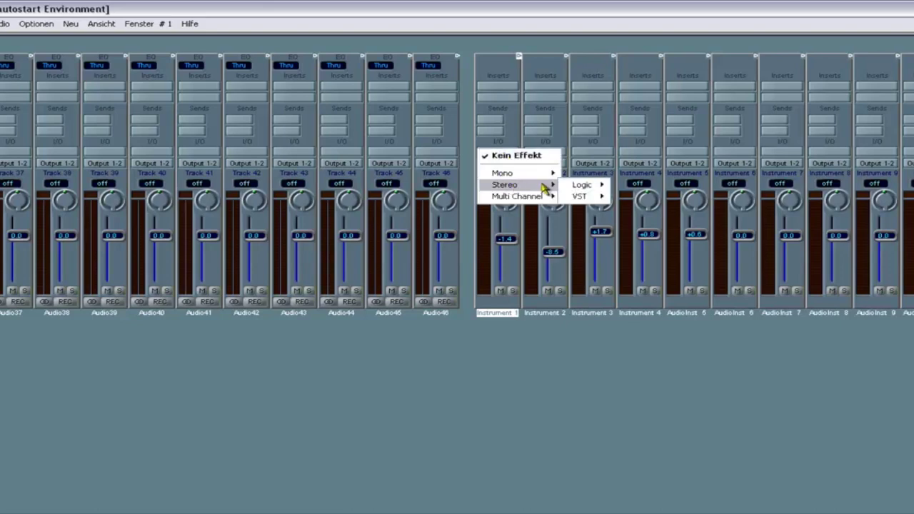
mouse_move(577, 197)
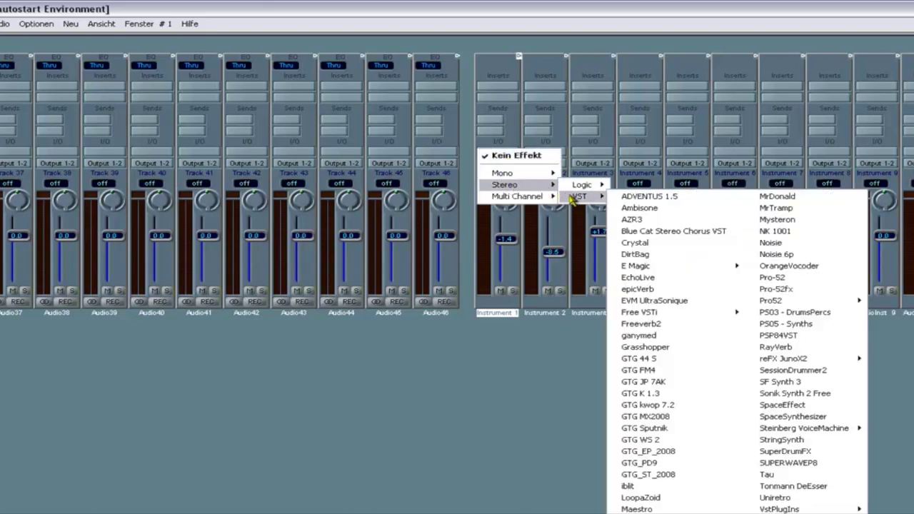
click(658, 396)
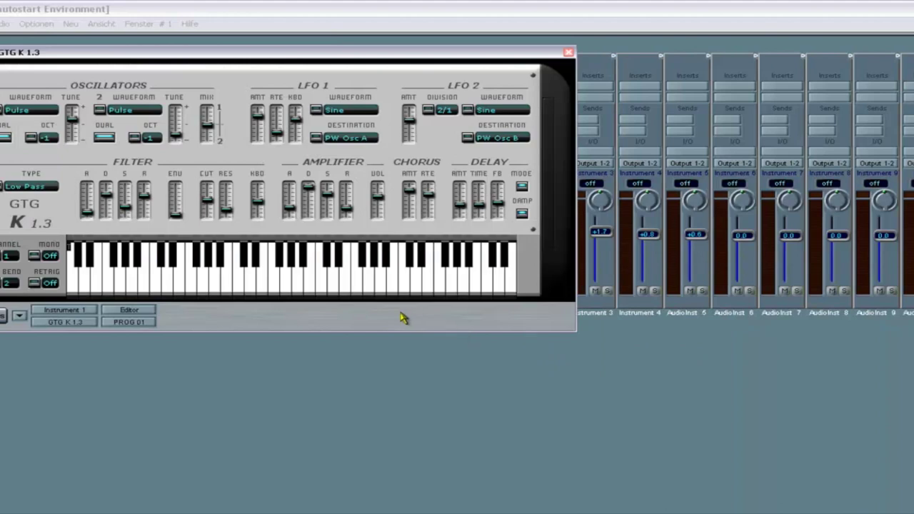
drag(431, 54, 577, 98)
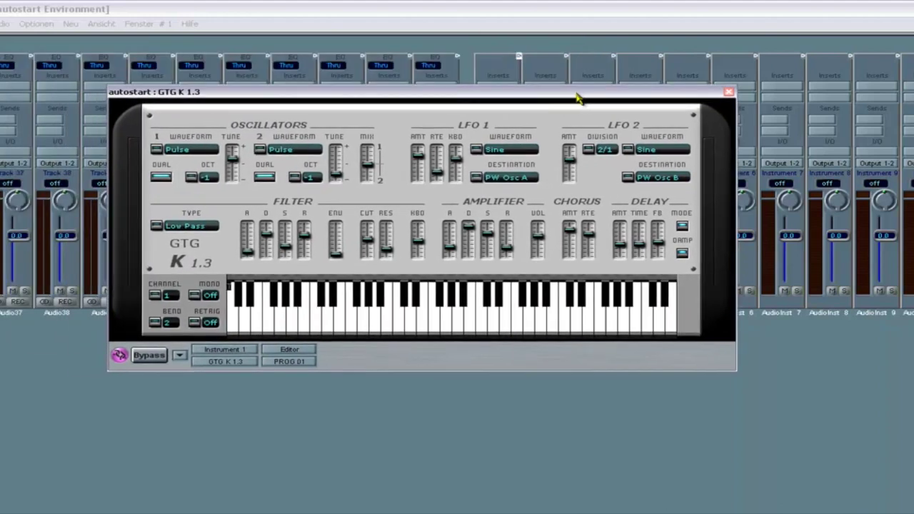
- Audition the synth and try its programs Stratos (PROG 17) and CyberPluckLow (PROG 37)
click(352, 325)
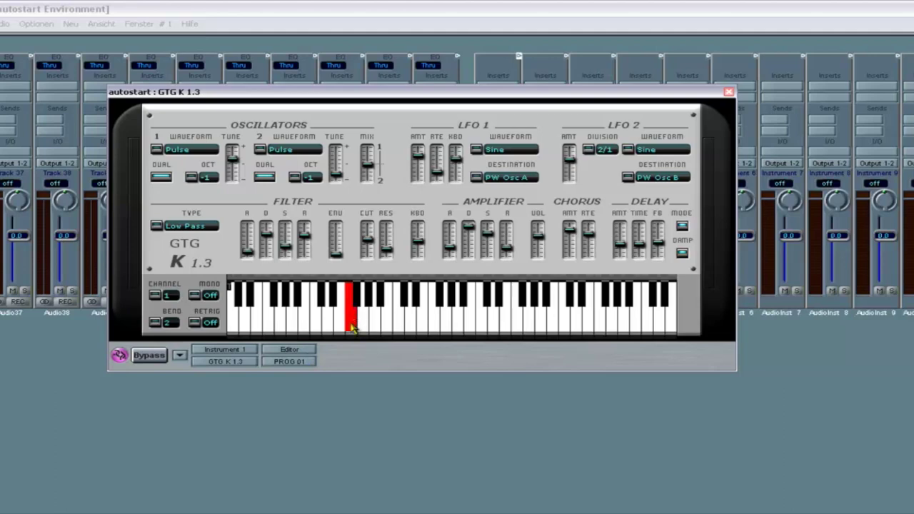
click(305, 362)
click(314, 210)
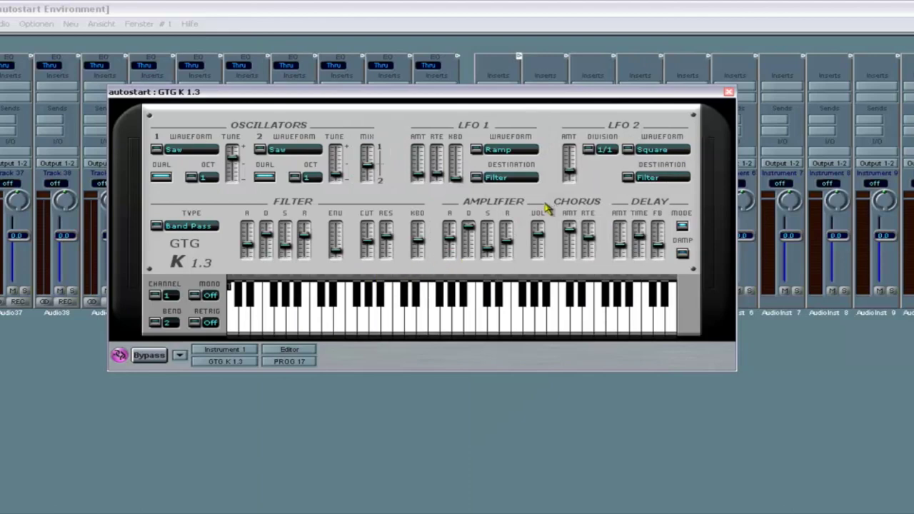
click(300, 364)
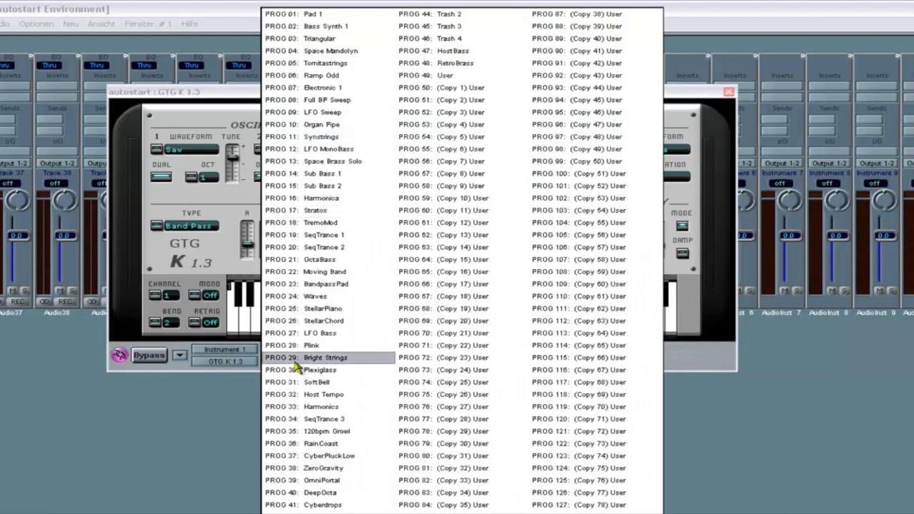
click(331, 461)
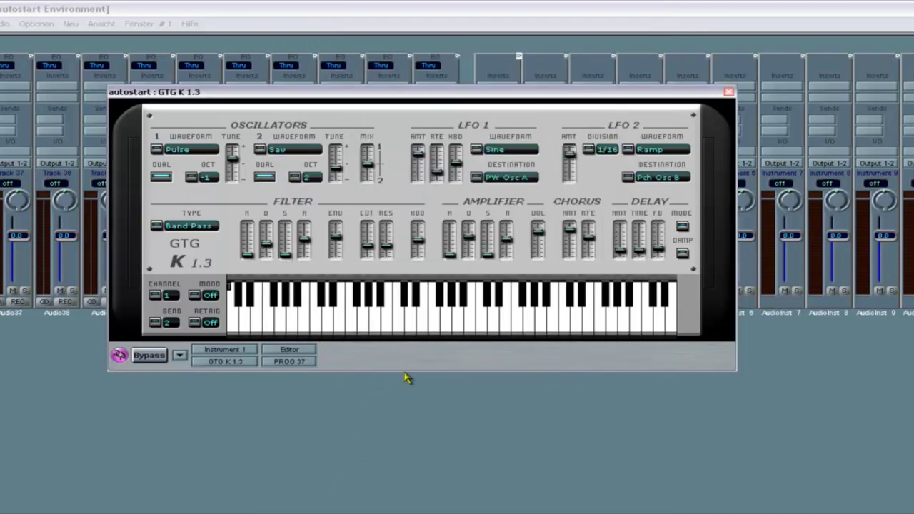
- Load the Plexiglass program (PROG 30), cut its delay amount to minimum and slightly lower the filter release, and return to the arrangement
click(293, 362)
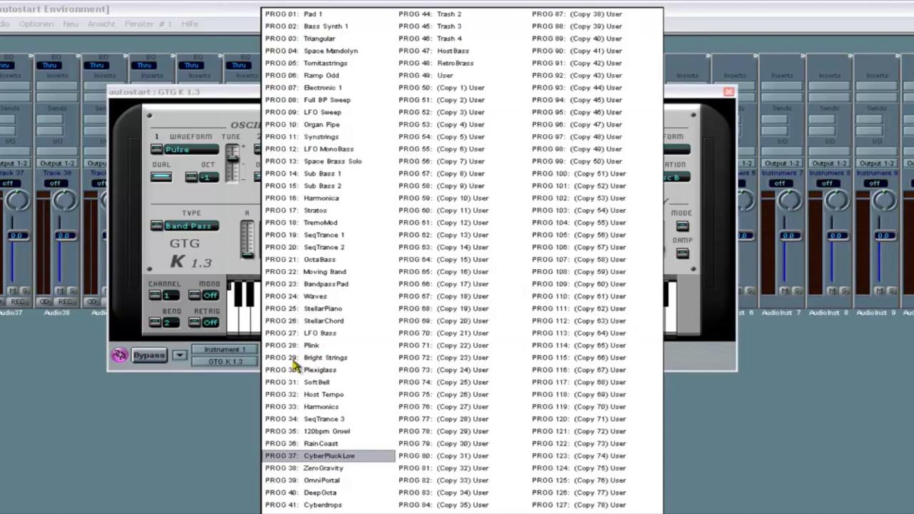
click(297, 369)
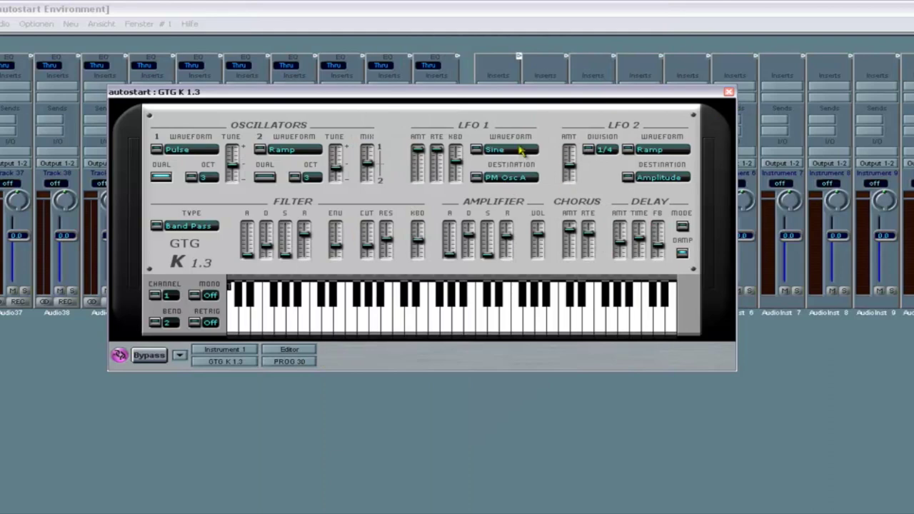
drag(614, 244, 621, 302)
drag(305, 241, 306, 249)
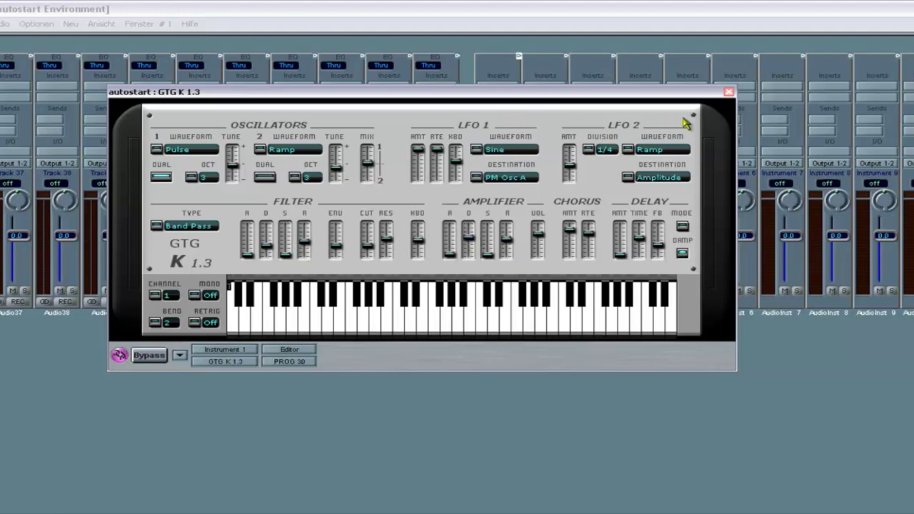
click(728, 91)
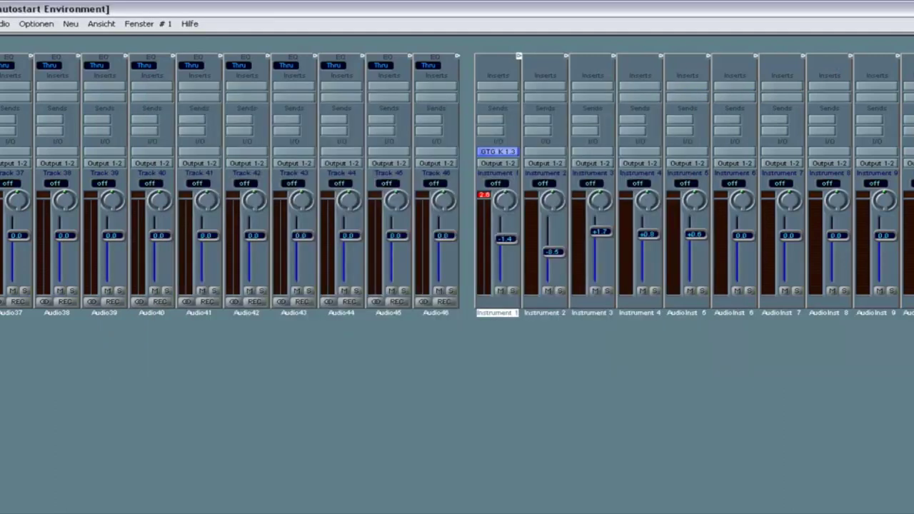
key(ctrl+w)
- Check the recording source in the sound card's Surround Mixer and close it
scroll(456, 285, up, 6)
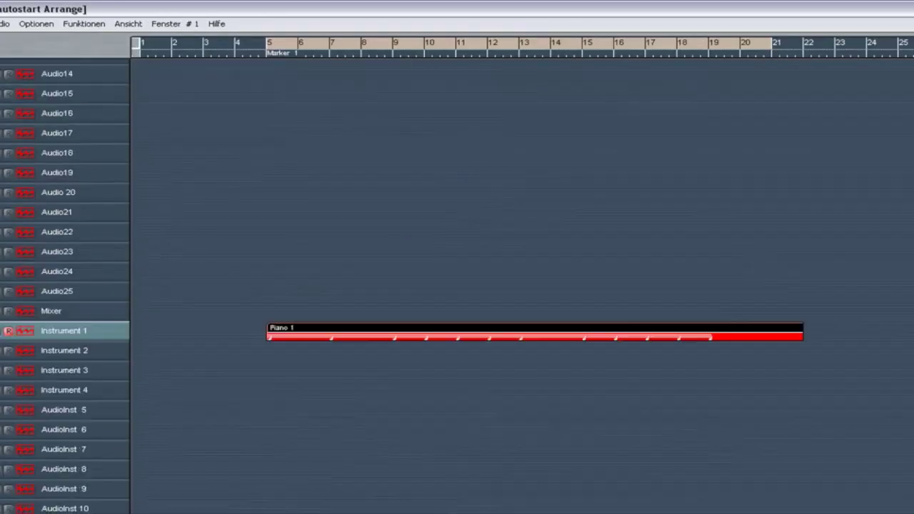
scroll(457, 285, down, 2)
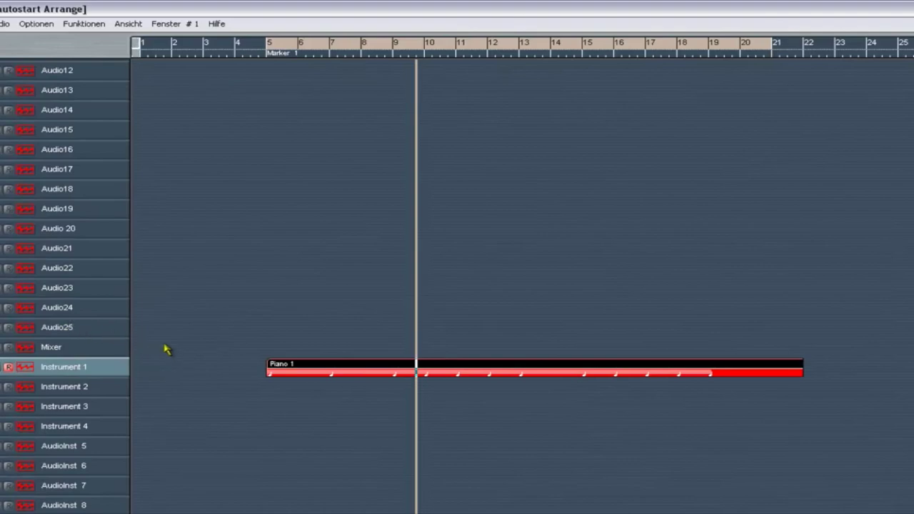
click(70, 330)
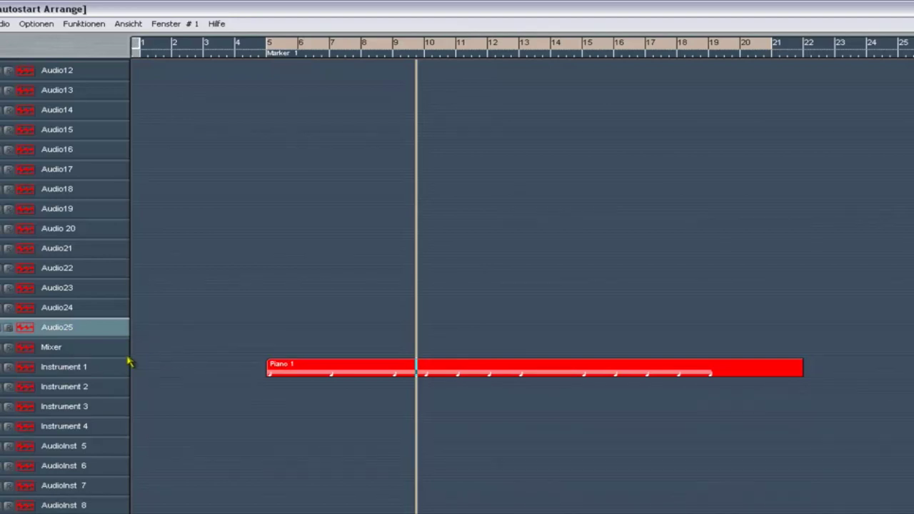
click(89, 370)
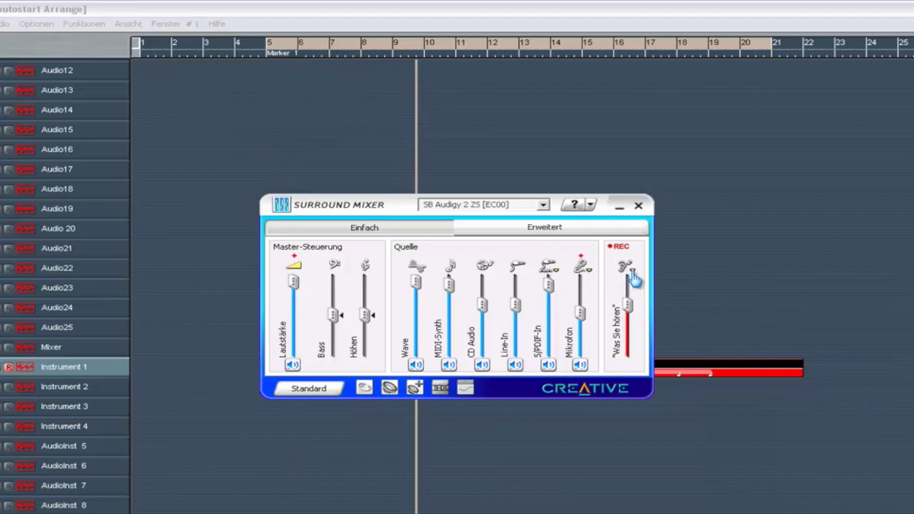
click(637, 206)
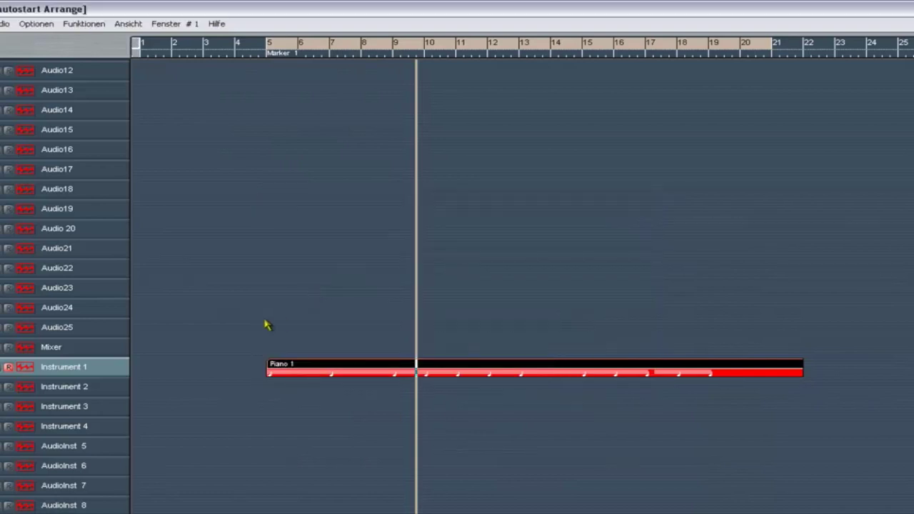
- Arm the Audio25 track and record the Instrument 1 synth part onto it as audio over the cycle range, bars 5 to 21
click(80, 333)
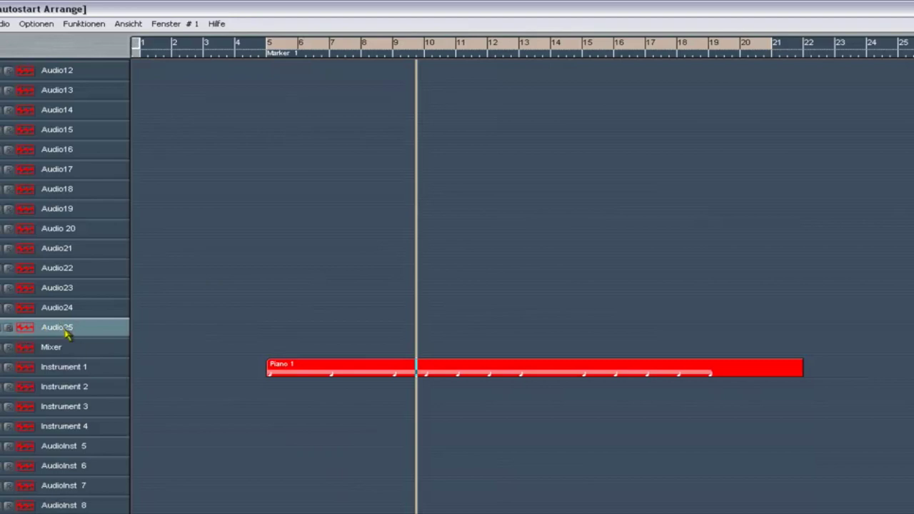
click(9, 328)
scroll(238, 77, up, 6)
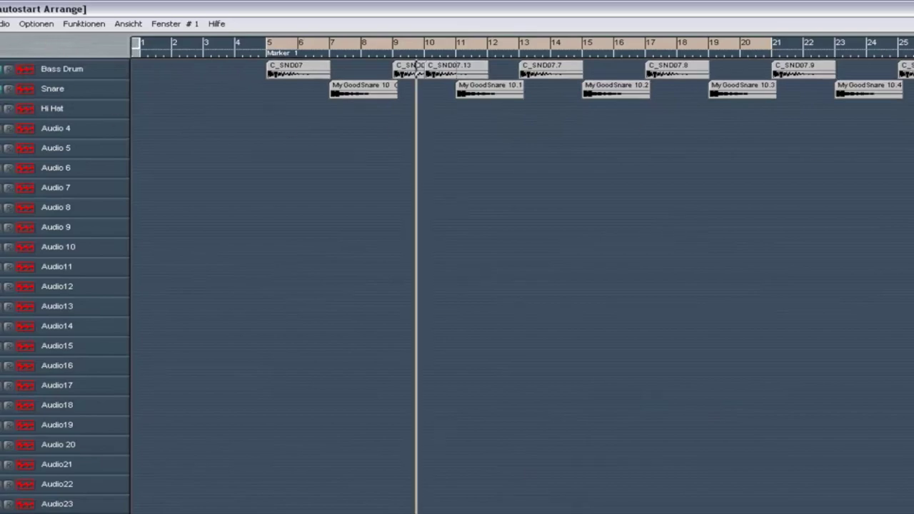
scroll(416, 66, down, 7)
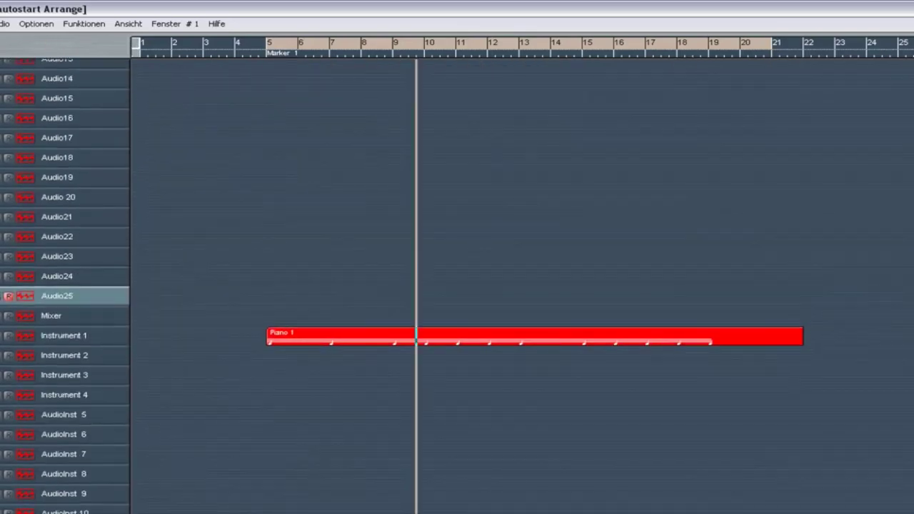
key(r)
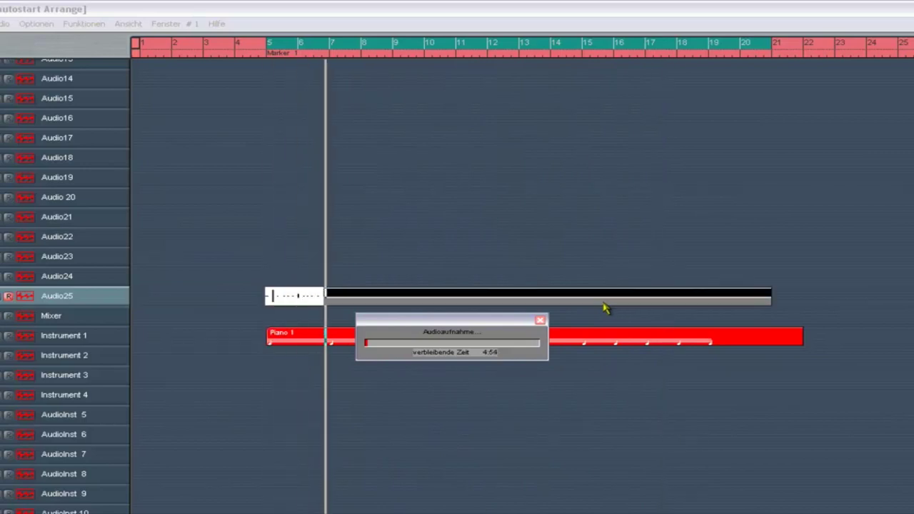
key(space)
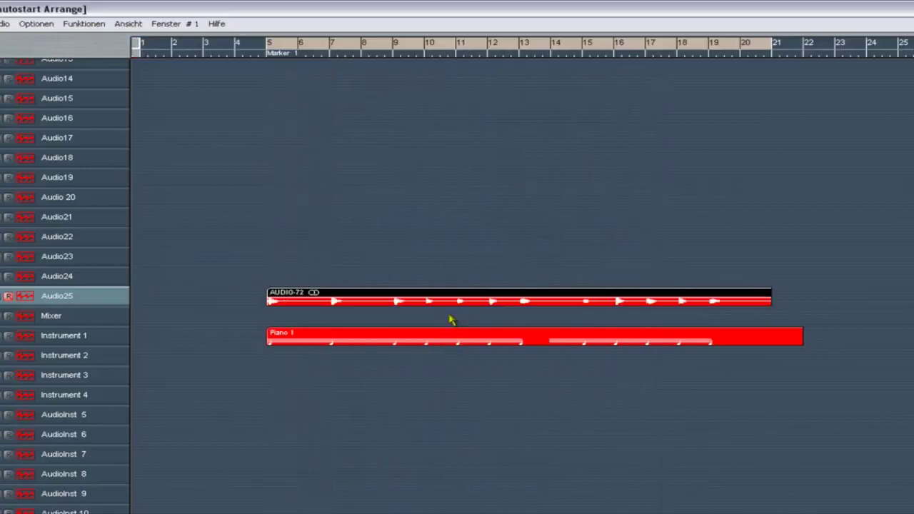
- Mute the Instrument 1 track and remove the GTG K 1.3 synth from its channel
click(2, 342)
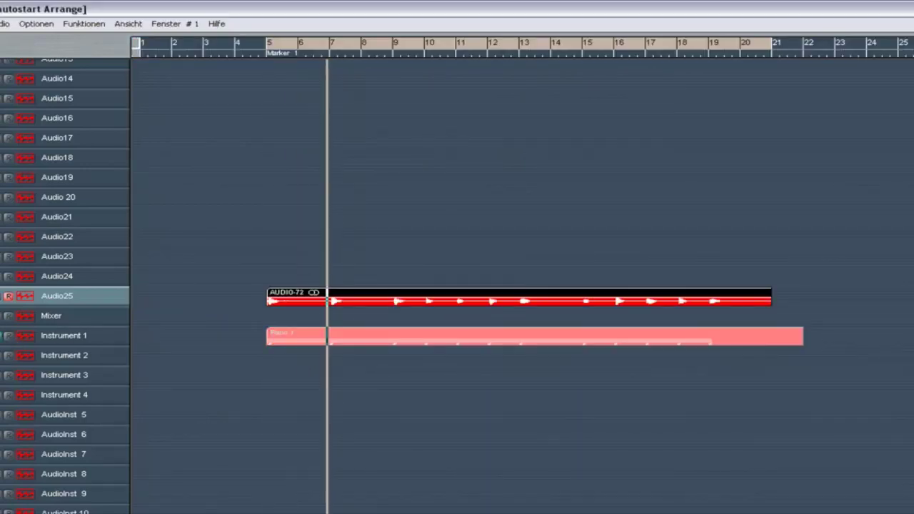
double_click(64, 337)
click(497, 151)
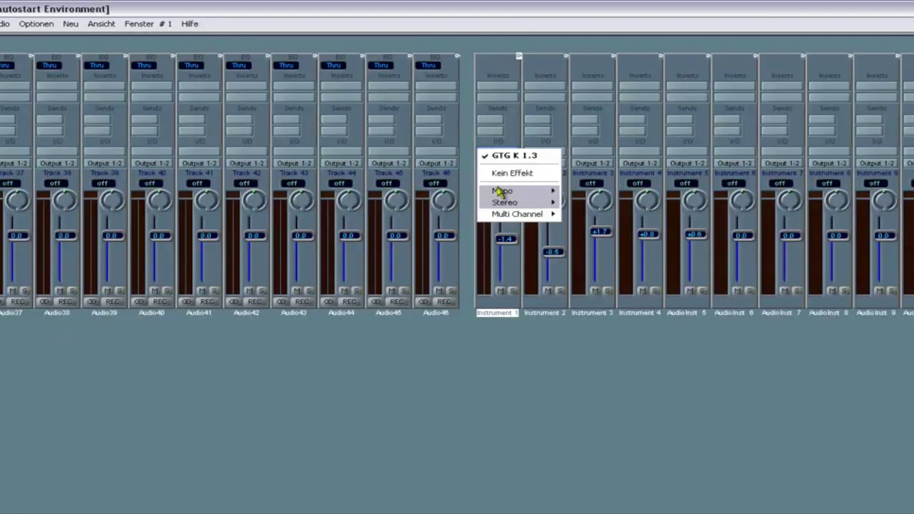
click(510, 171)
key(ctrl+w)
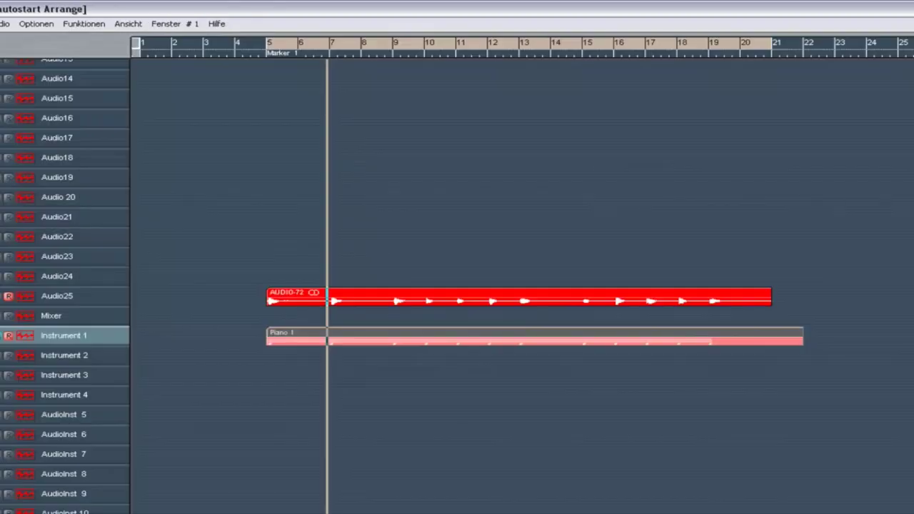
- Delete the muted Piano 1 region and check the recorded audio on the Audio25 track by playback
scroll(100, 114, up, 5)
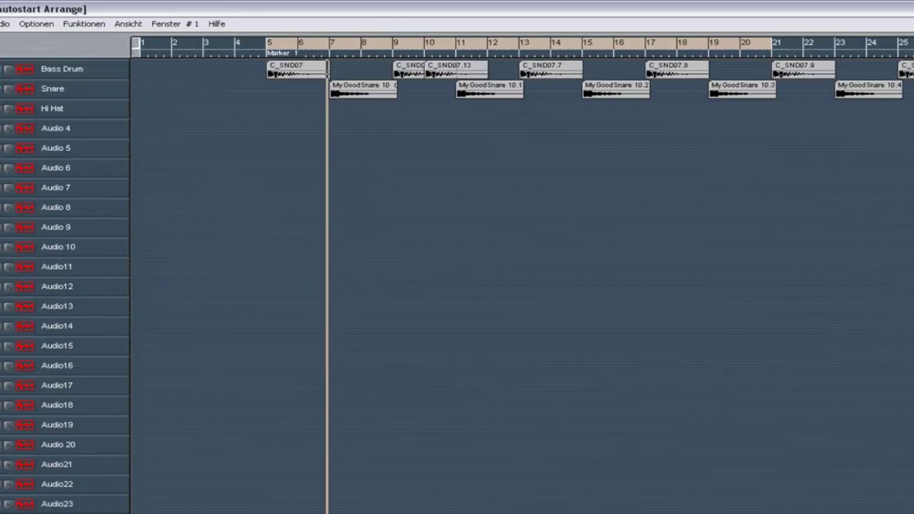
scroll(267, 367, down, 4)
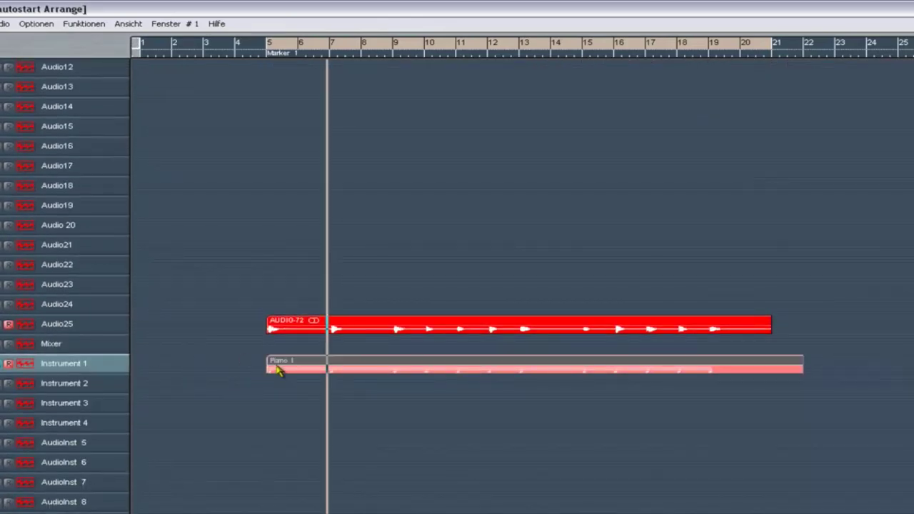
key(Delete)
click(76, 323)
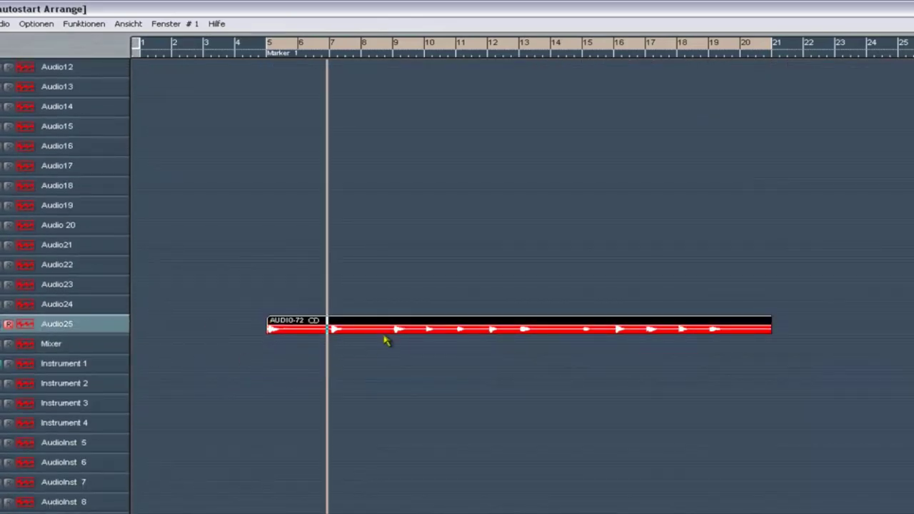
key(space)
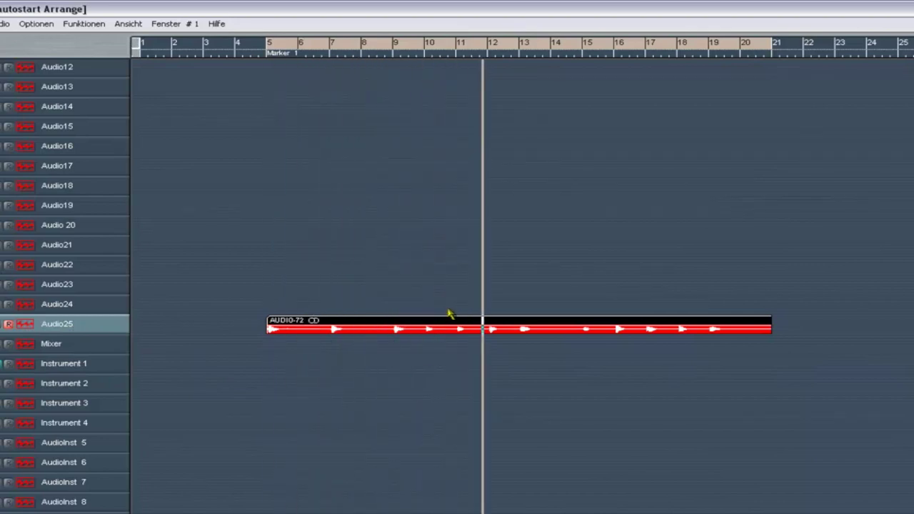
key(space)
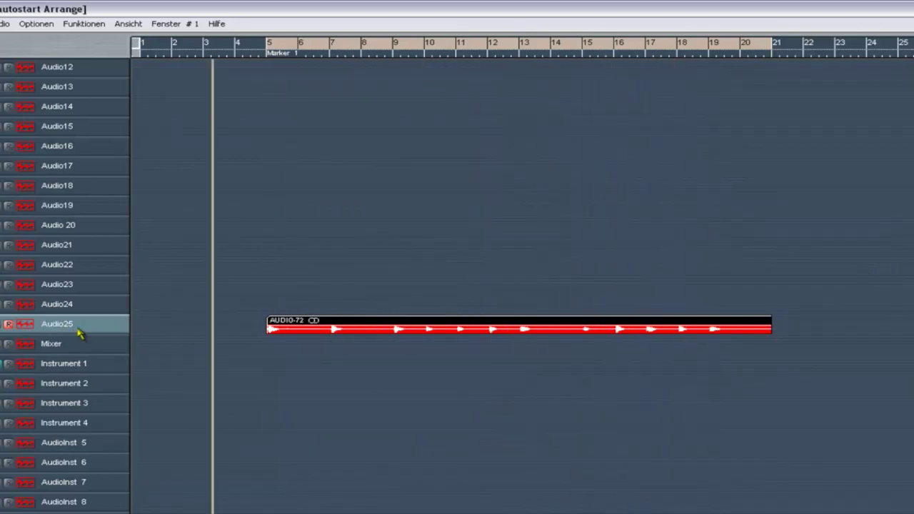
- Select the Mixer track and set up an Output 1-2 bounce with 24 Bit resolution and Wave file format
click(60, 346)
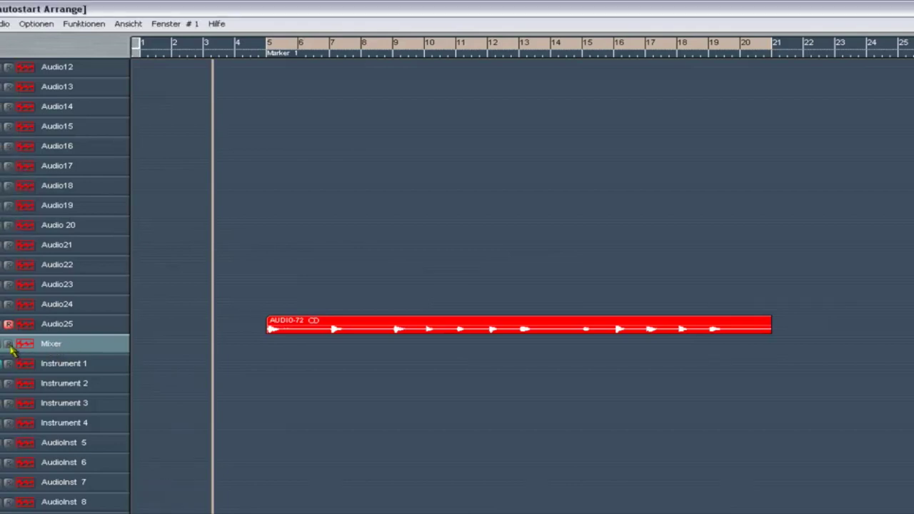
key(ctrl+b)
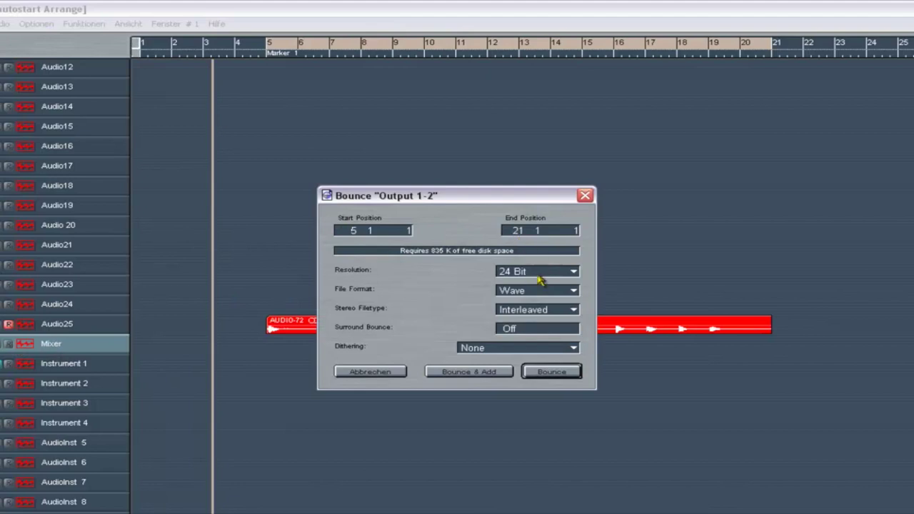
click(575, 277)
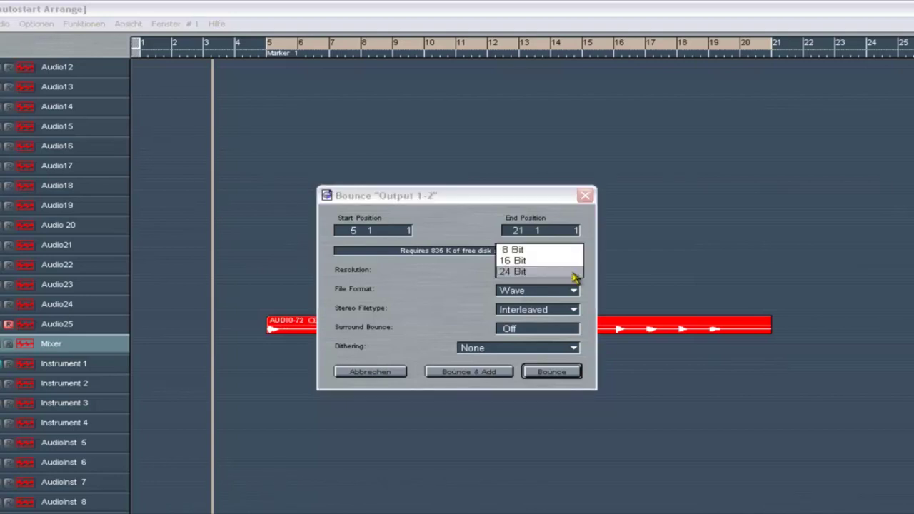
click(514, 271)
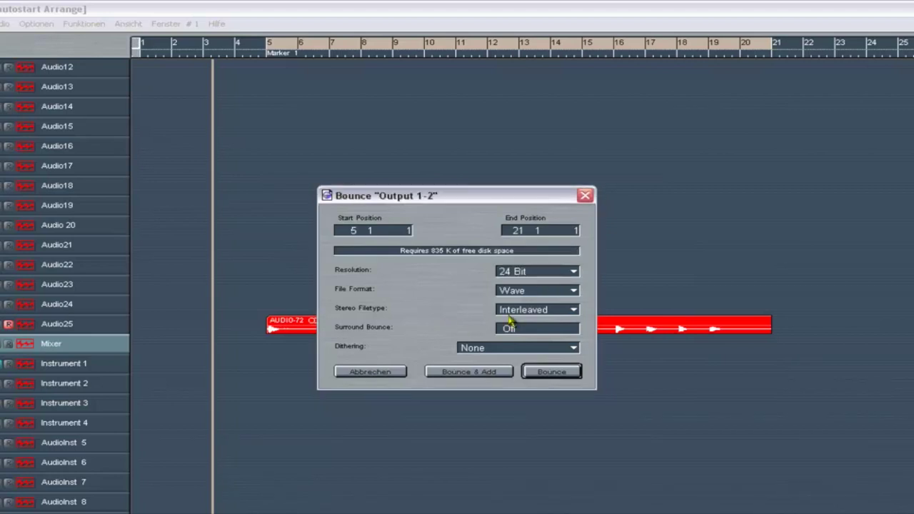
click(572, 292)
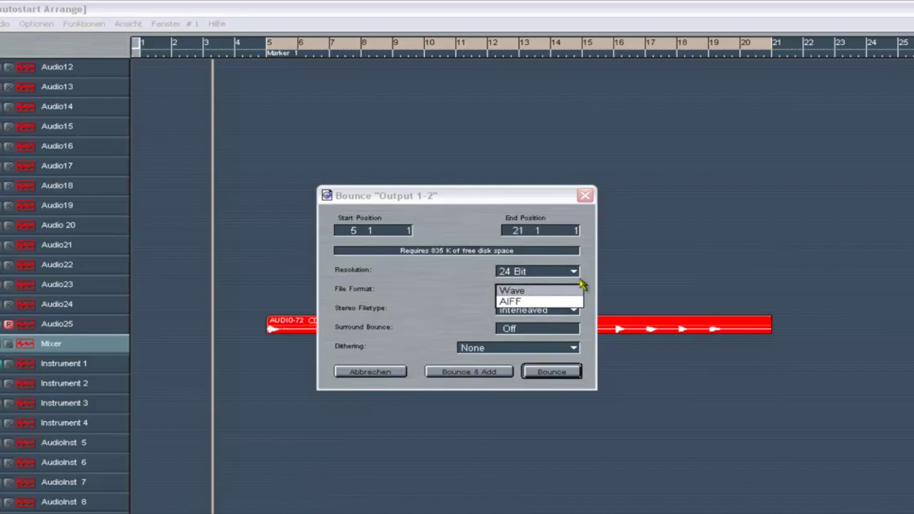
click(587, 278)
click(546, 298)
click(554, 290)
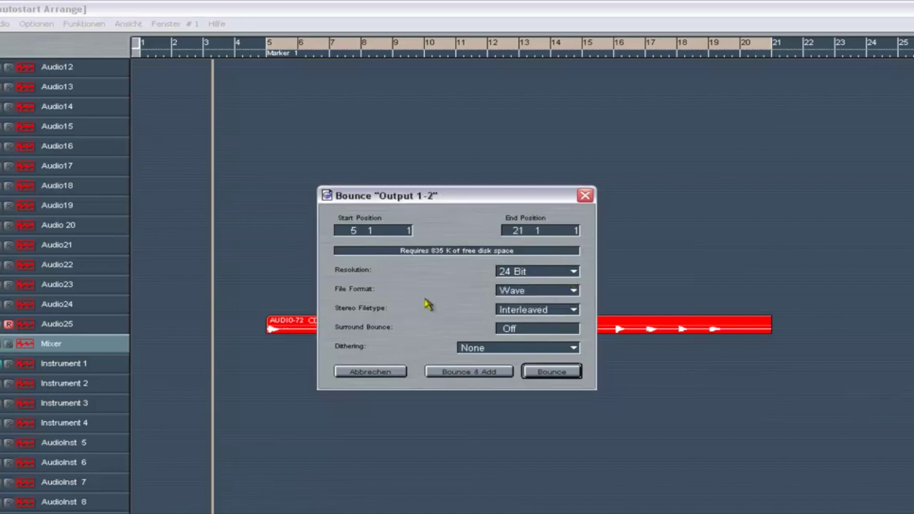
- Bounce the mix to a wave file named test in the Test folder on the desktop
click(552, 372)
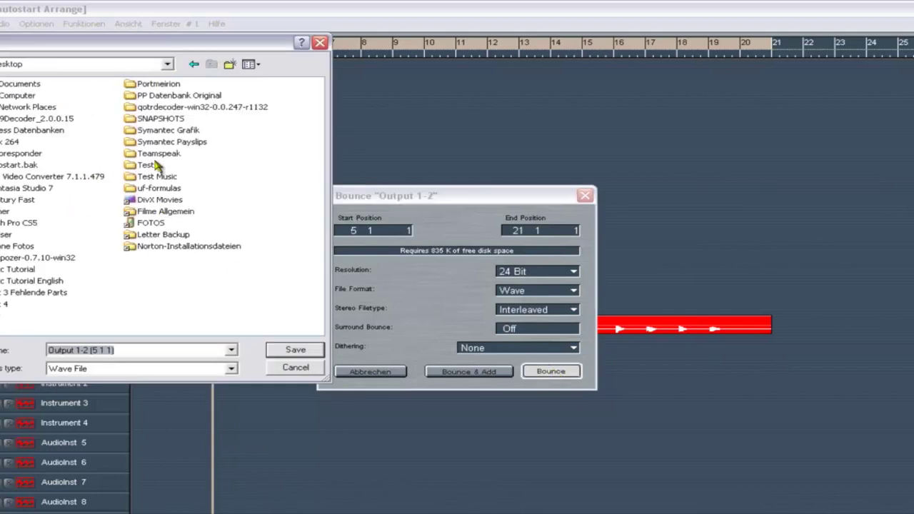
double_click(140, 166)
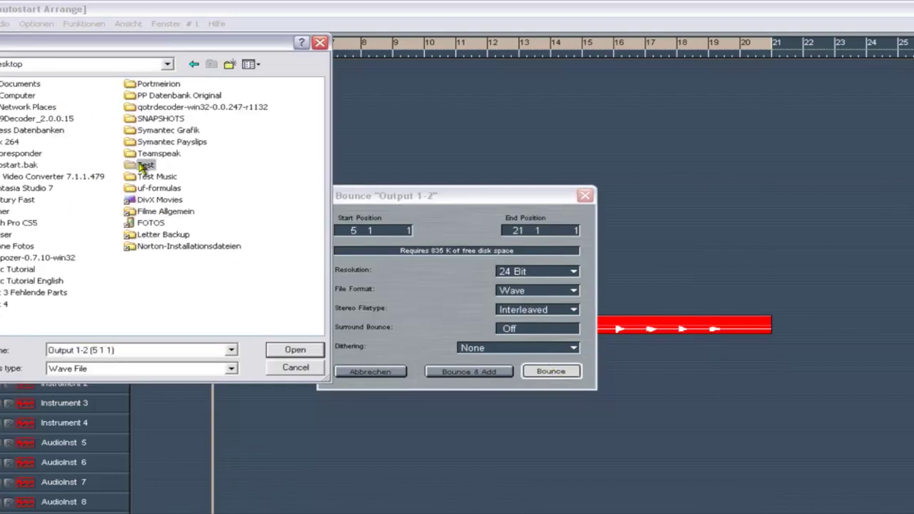
triple_click(85, 348)
text(te)
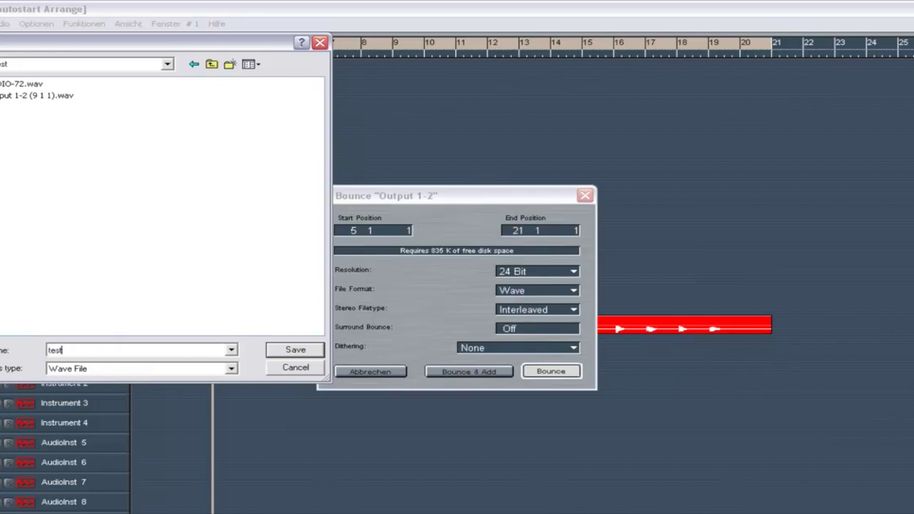
text(st)
click(295, 349)
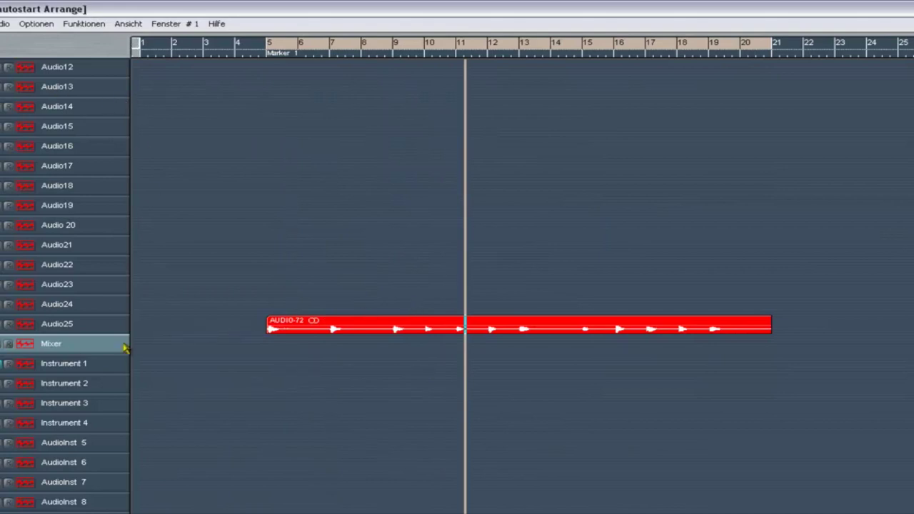
- Check the audio hardware and driver settings and close them
click(4, 24)
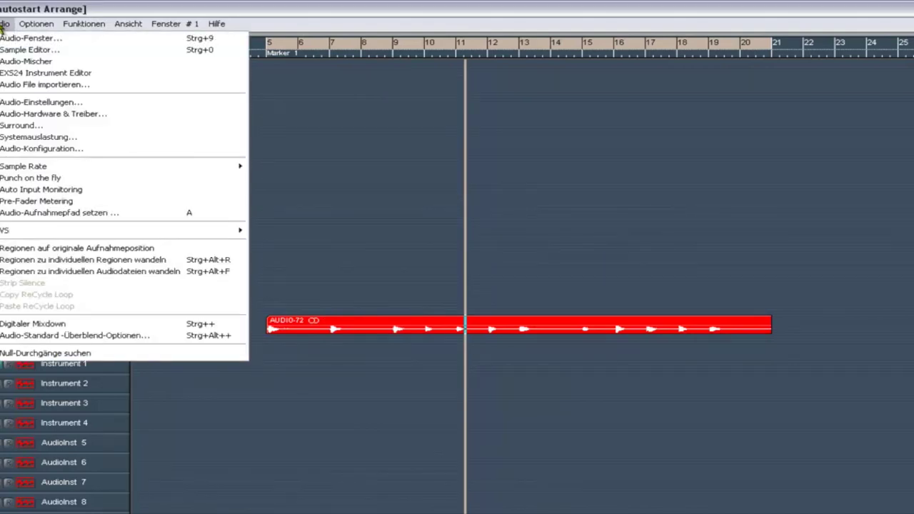
click(62, 114)
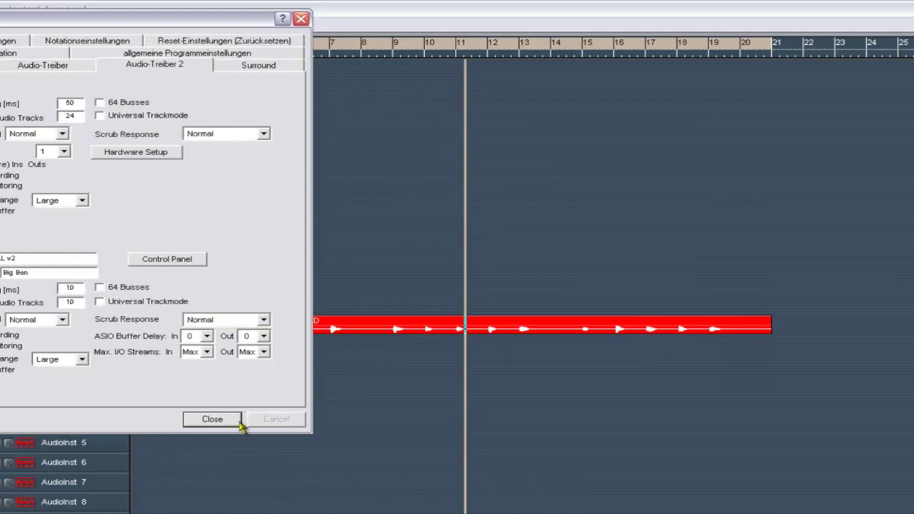
click(216, 421)
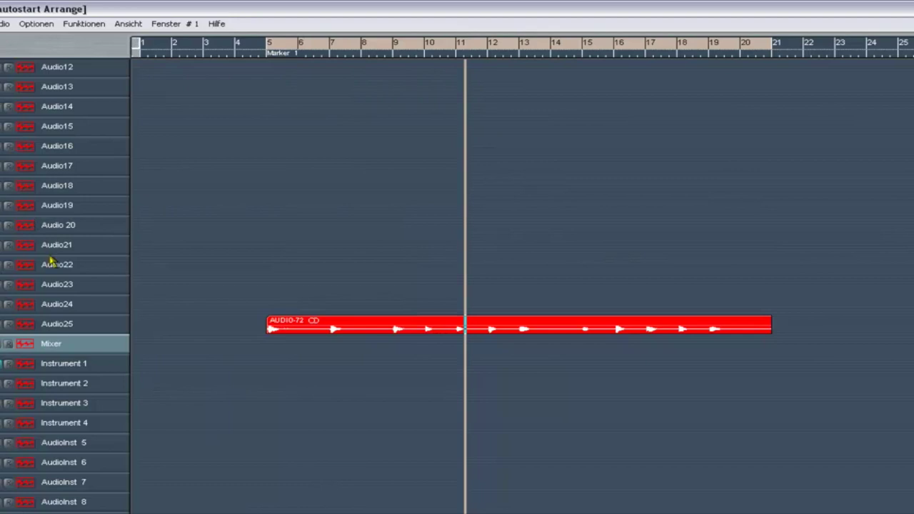
scroll(457, 285, down, 3)
scroll(456, 286, up, 7)
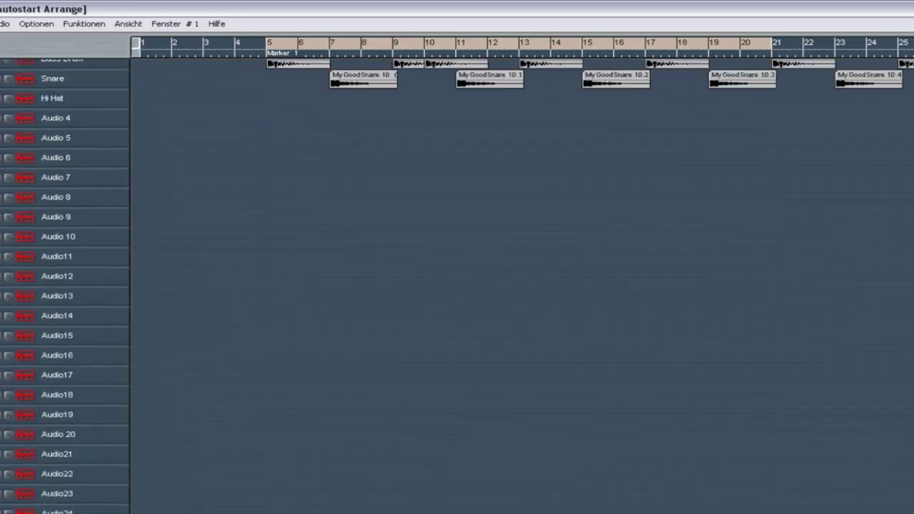
scroll(457, 286, down, 6)
key(ctrl+Left)
key(ctrl+Left)
key(ctrl+Left)
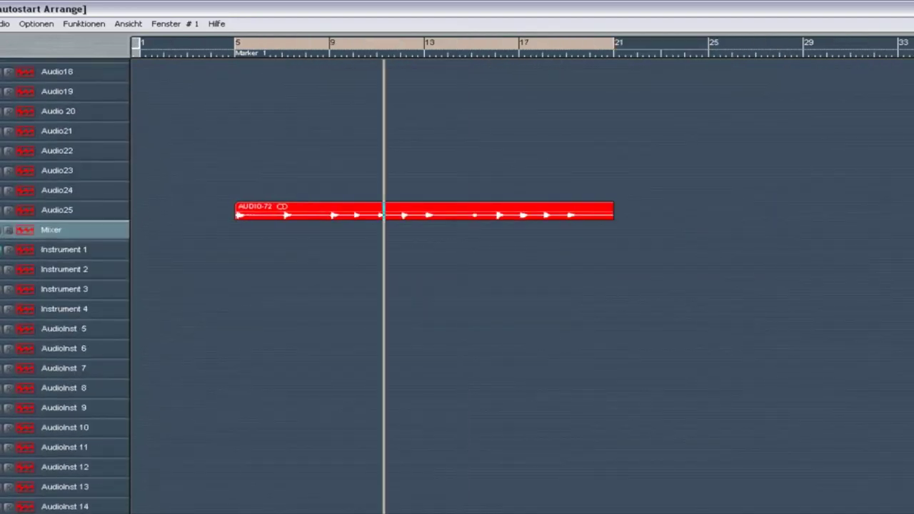